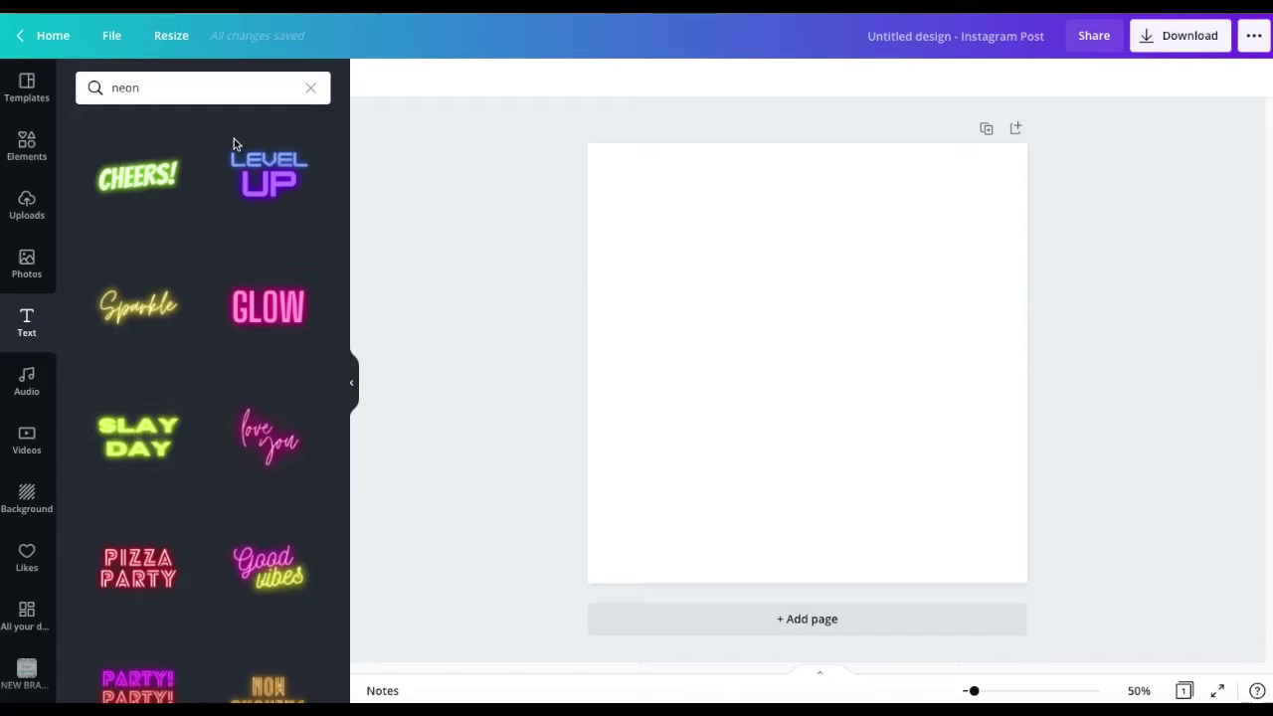
Step: Apply the Coffee Espresso template, then inspect its title, Order Now button and $30 badge
{"action": "left_click", "coordinate": [31, 89]}
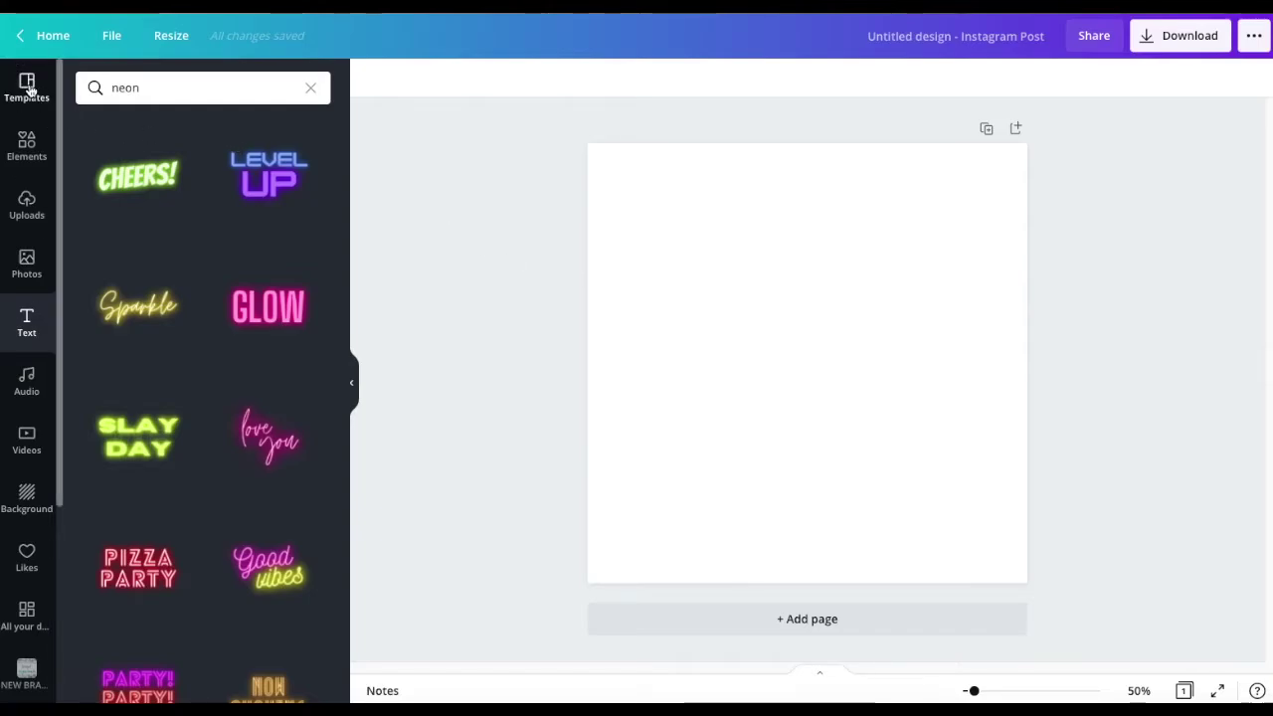
{"action": "left_click", "coordinate": [150, 214]}
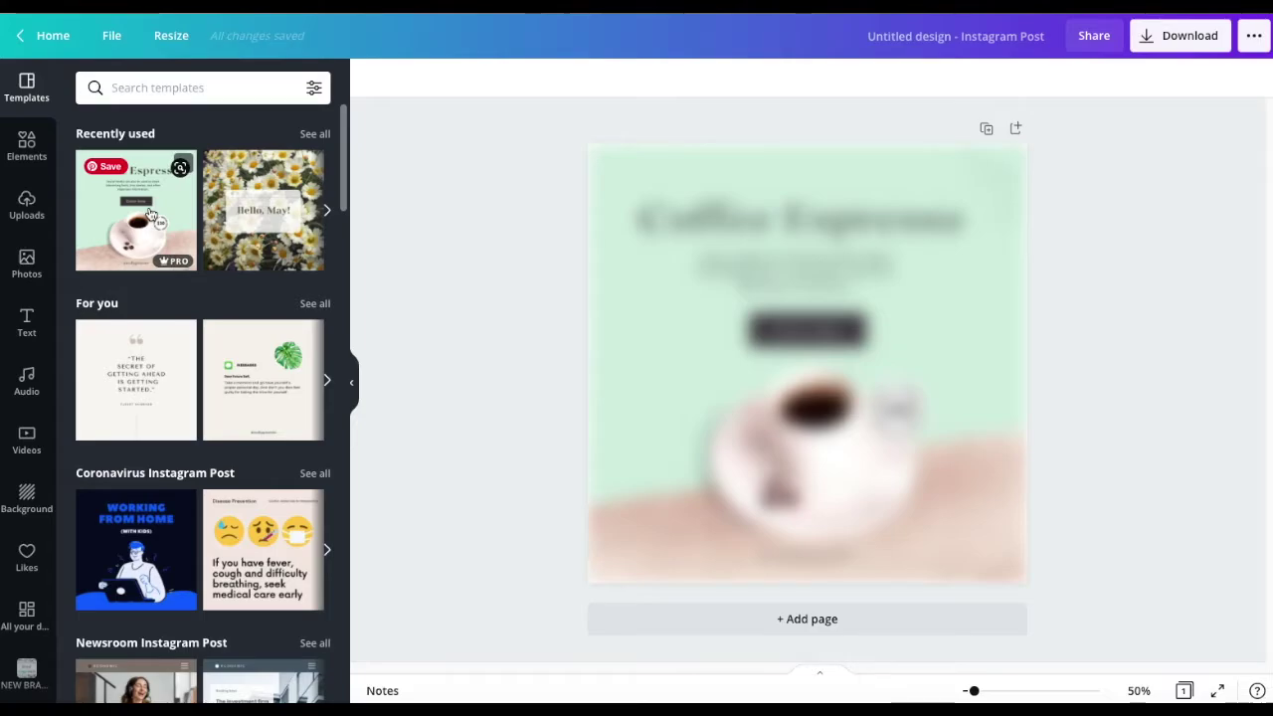
{"action": "left_click", "coordinate": [786, 227]}
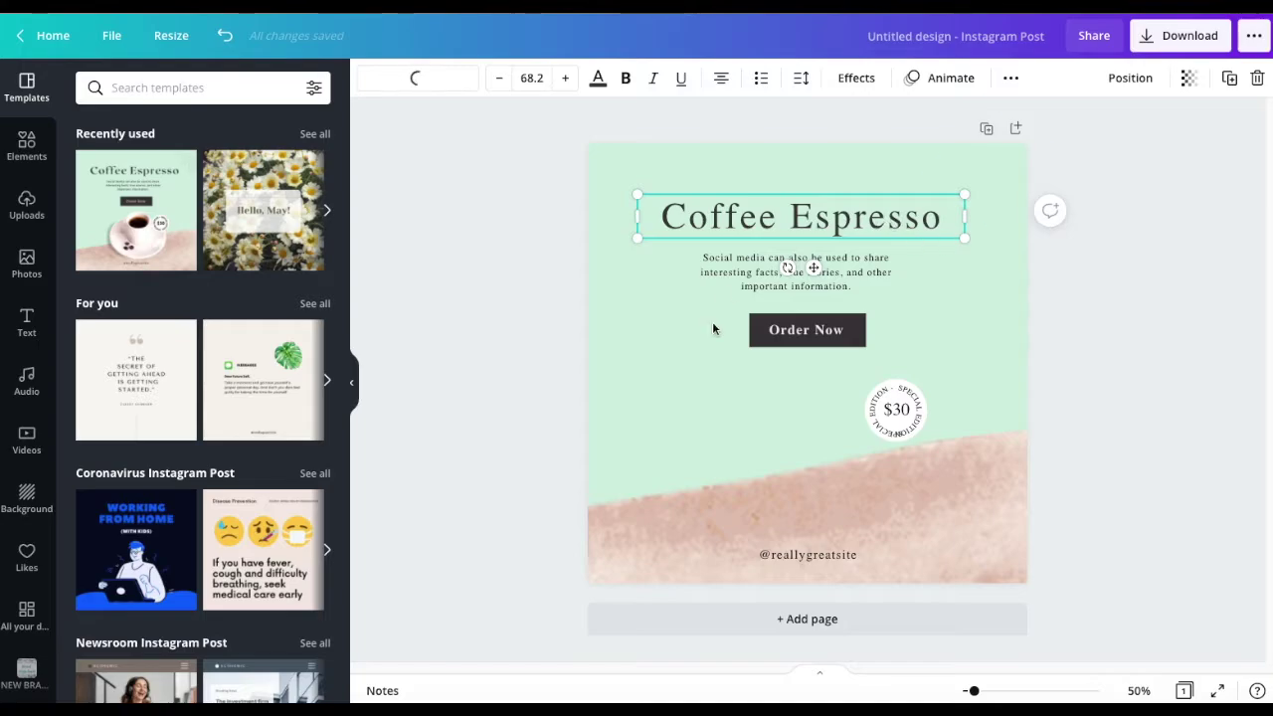
{"action": "left_click", "coordinate": [771, 338]}
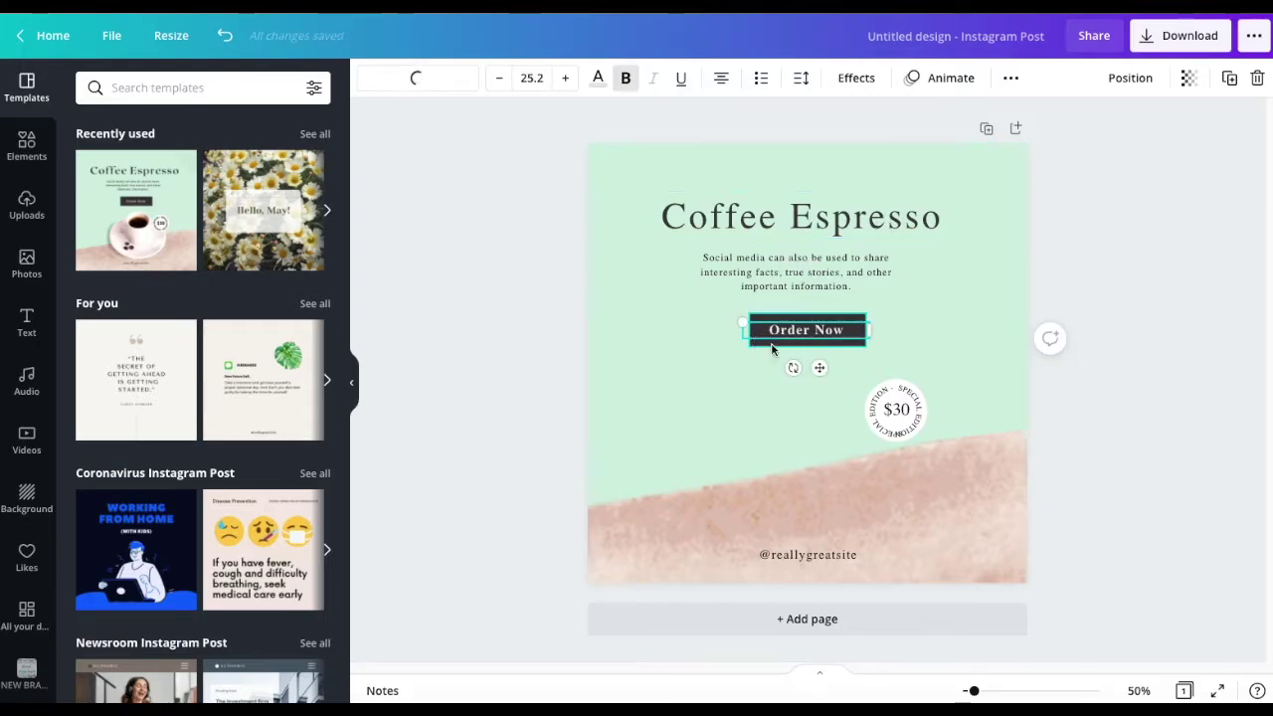
{"action": "left_click", "coordinate": [772, 345]}
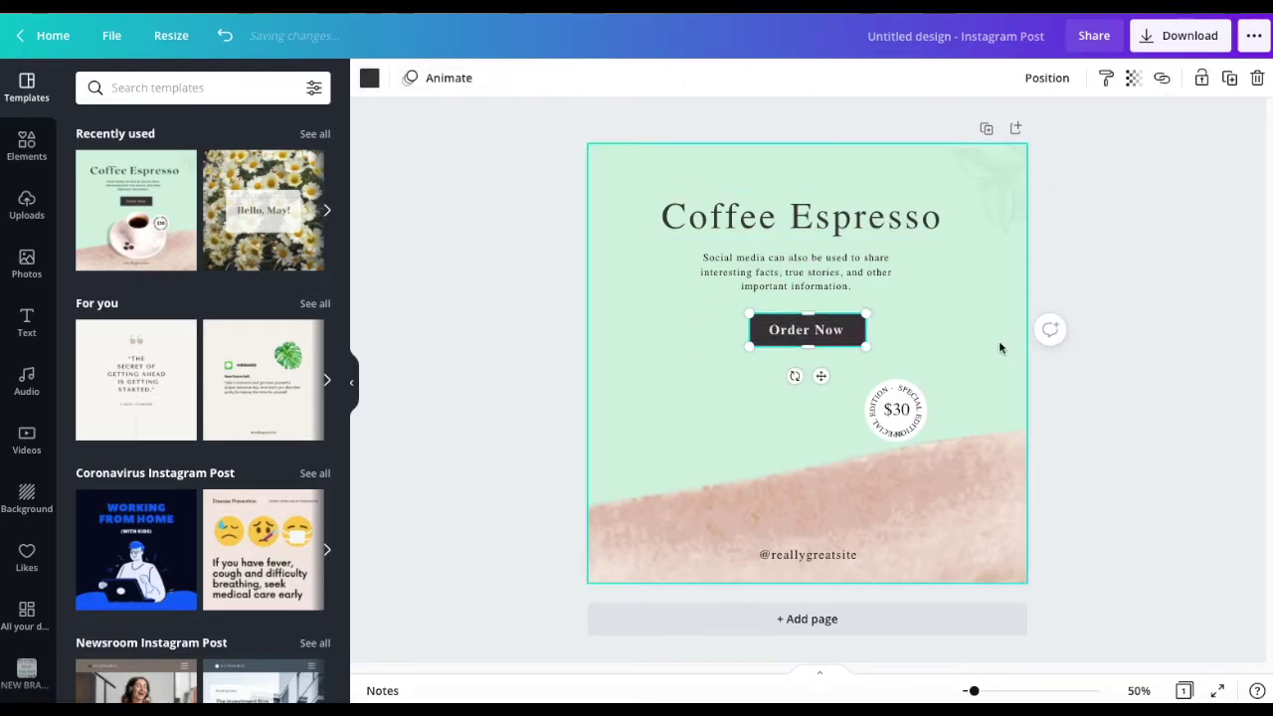
{"action": "left_click", "coordinate": [894, 427]}
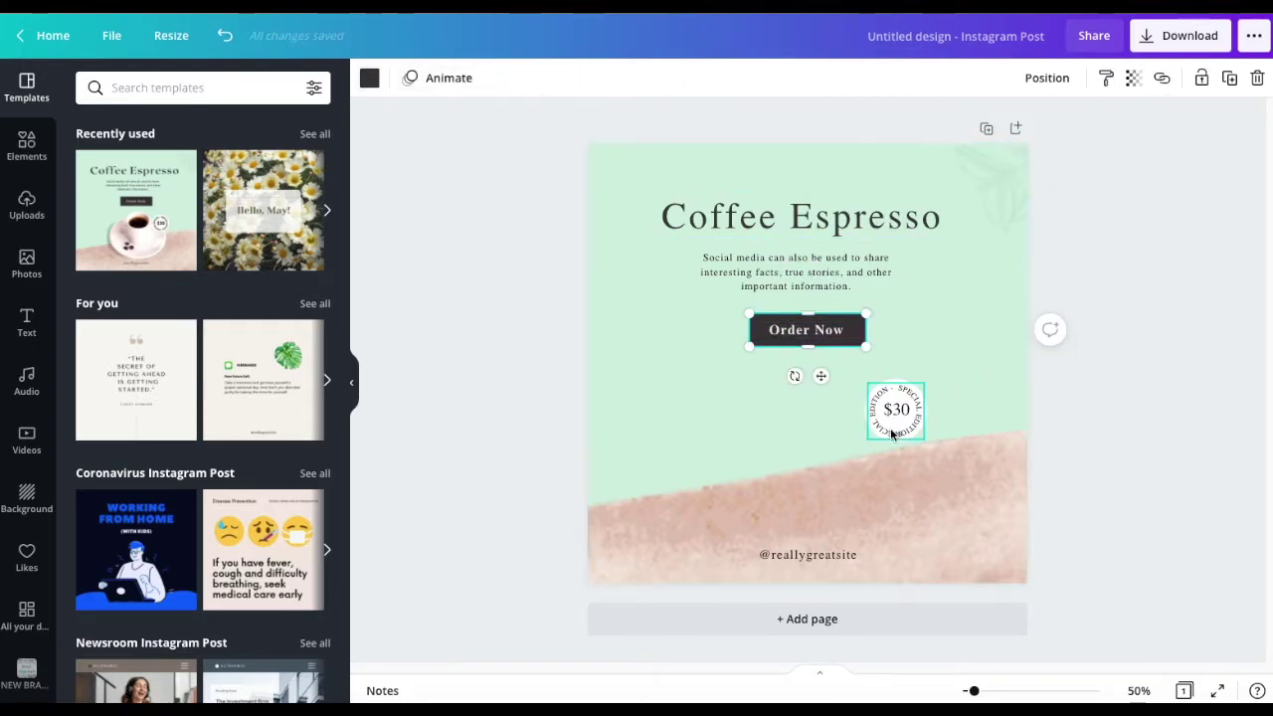
{"action": "left_click", "coordinate": [786, 217]}
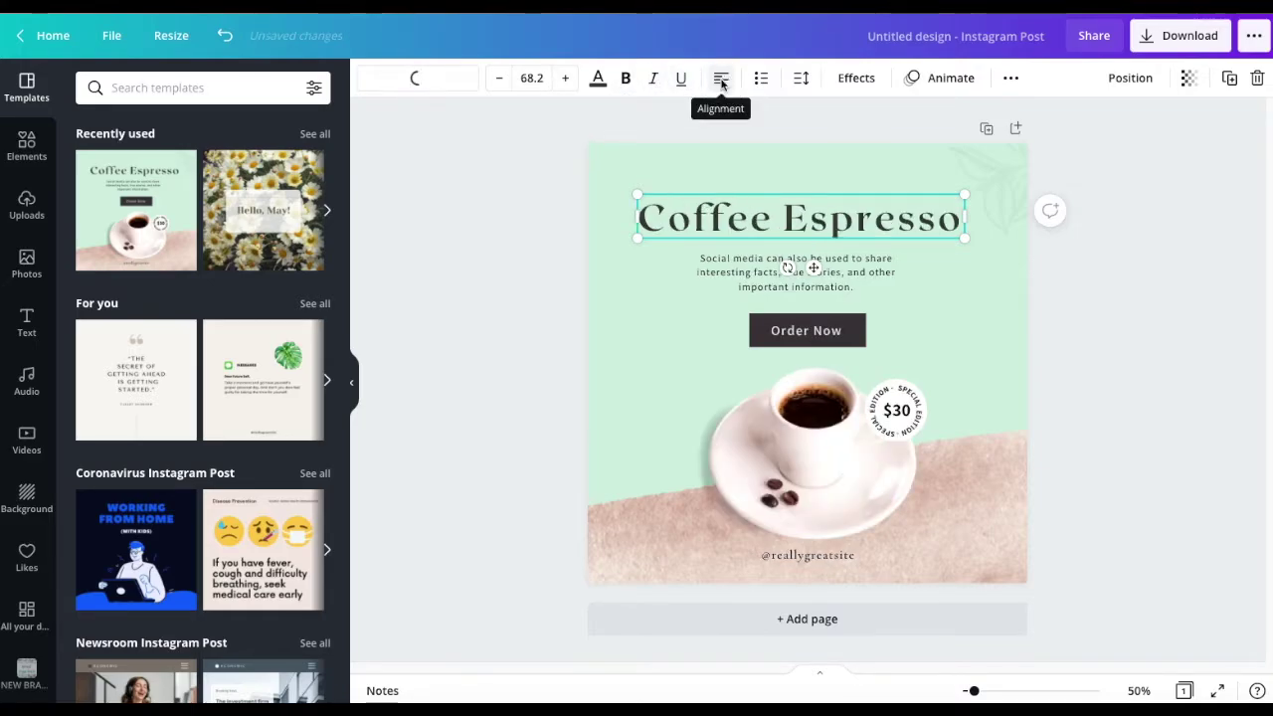
Step: Centre-align the Coffee Espresso title text
{"action": "left_click", "coordinate": [712, 80]}
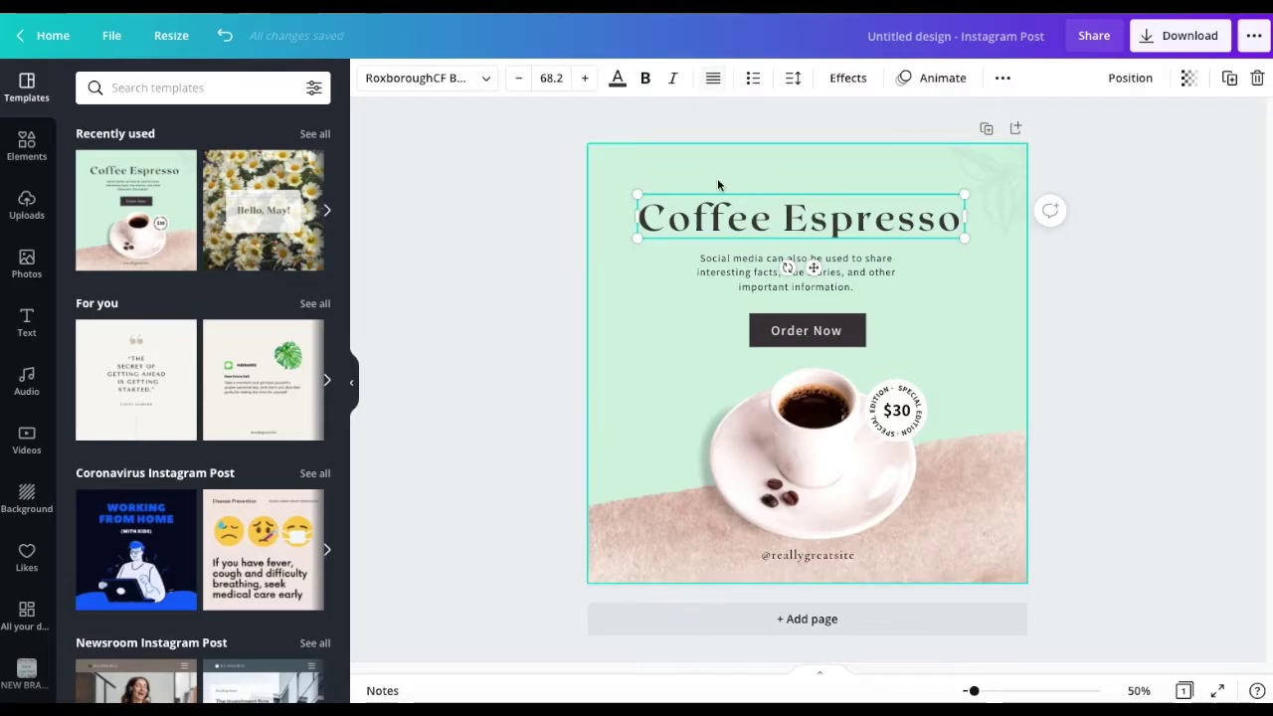
{"action": "left_click", "coordinate": [713, 81]}
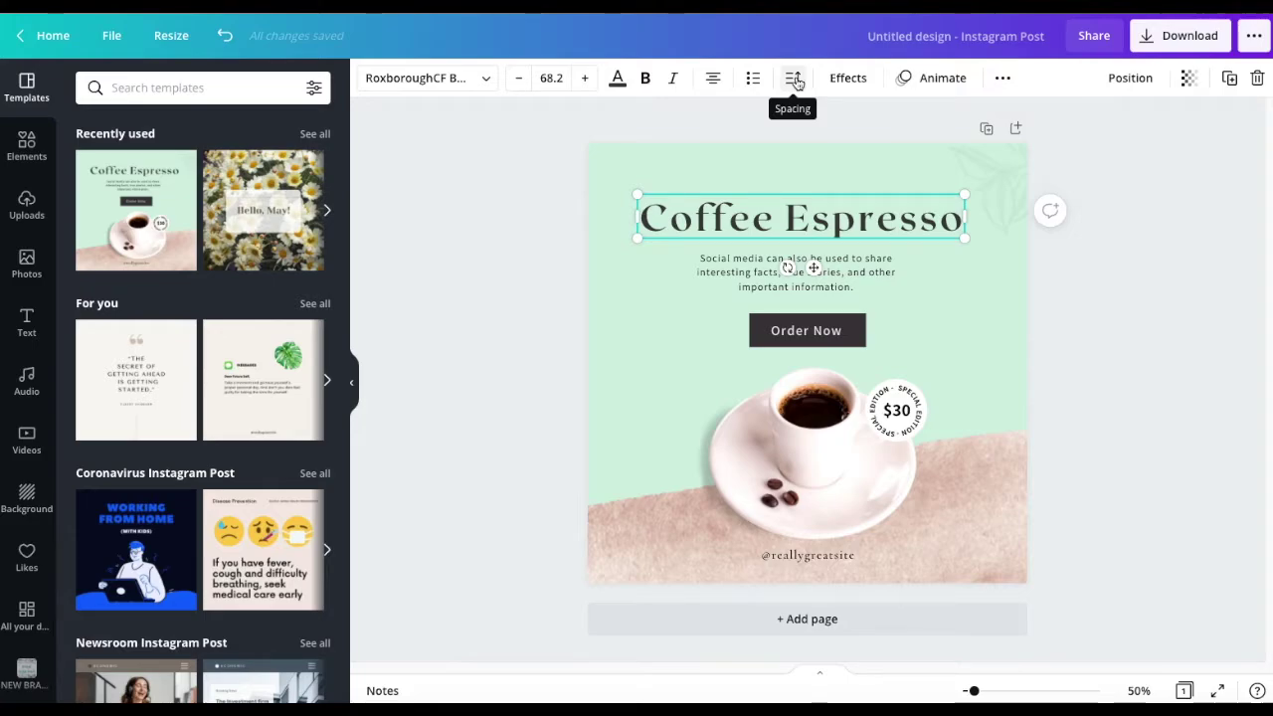
Step: Browse the title's font list down to the English fonts, keeping the original font, then bring up Effects
{"action": "left_click", "coordinate": [417, 80]}
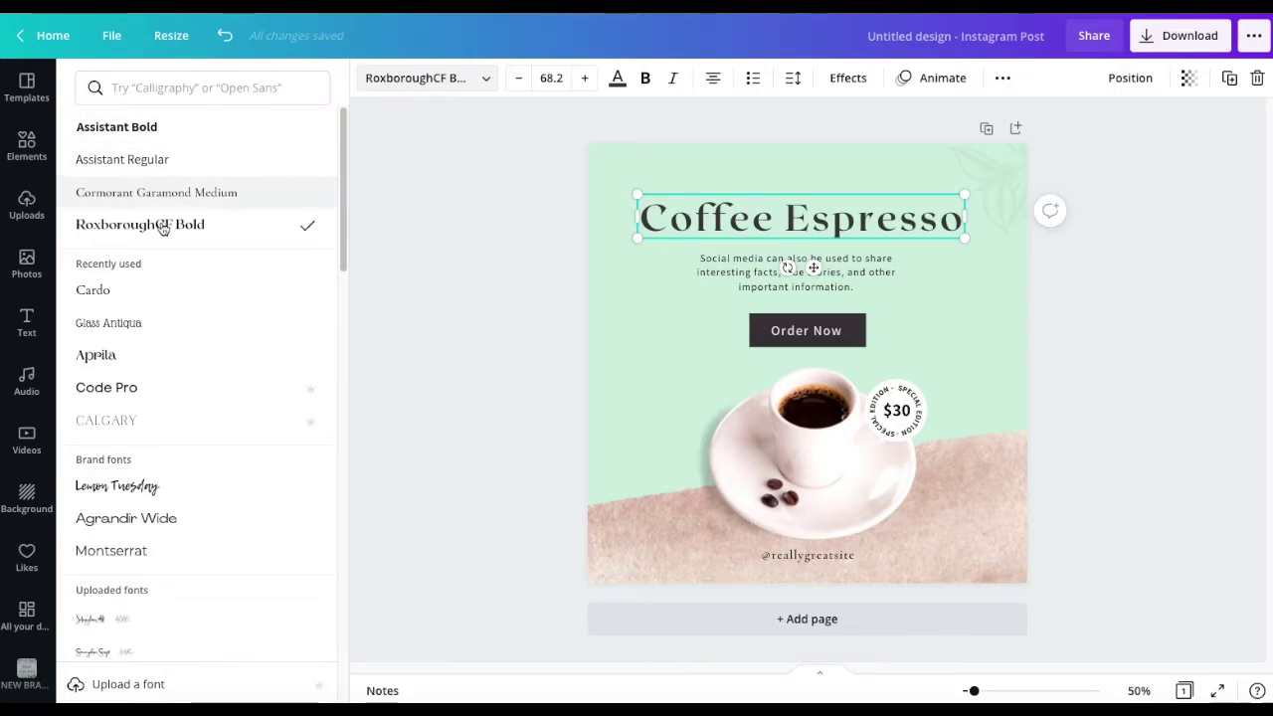
{"action": "scroll", "coordinate": [139, 612], "scroll_direction": "down", "scroll_amount": 10}
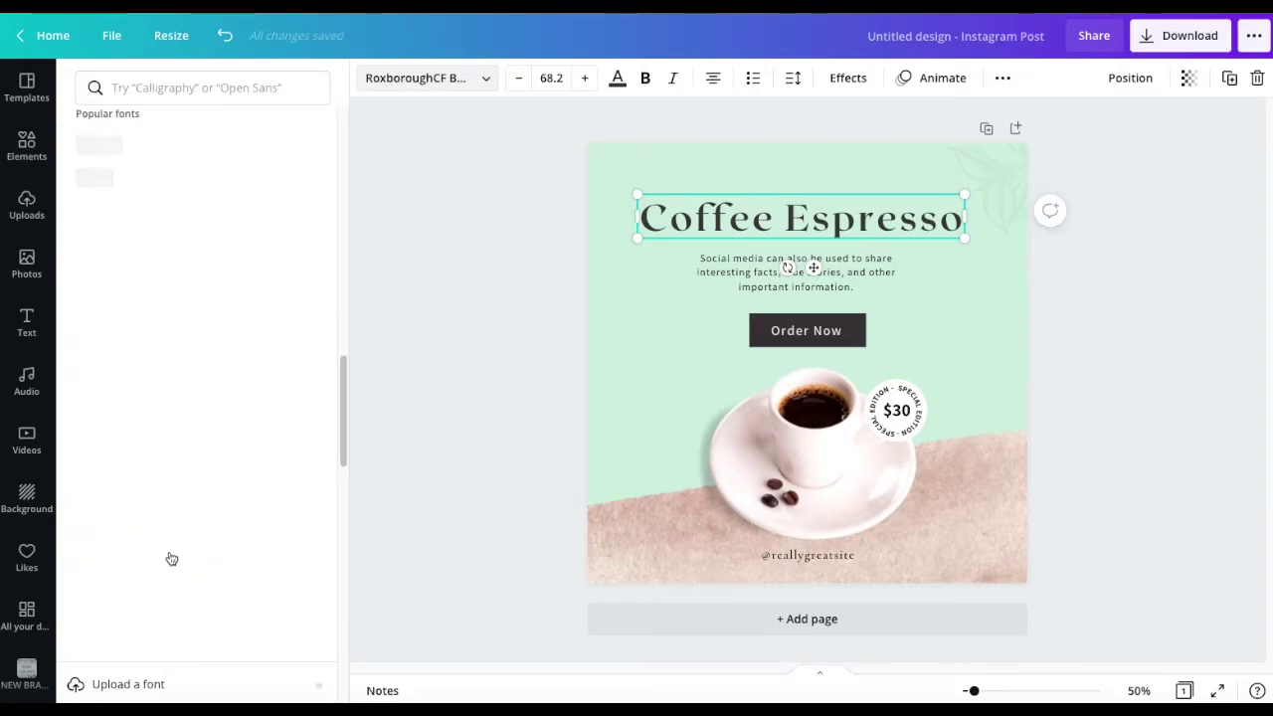
{"action": "scroll", "coordinate": [197, 409], "scroll_direction": "down", "scroll_amount": 10}
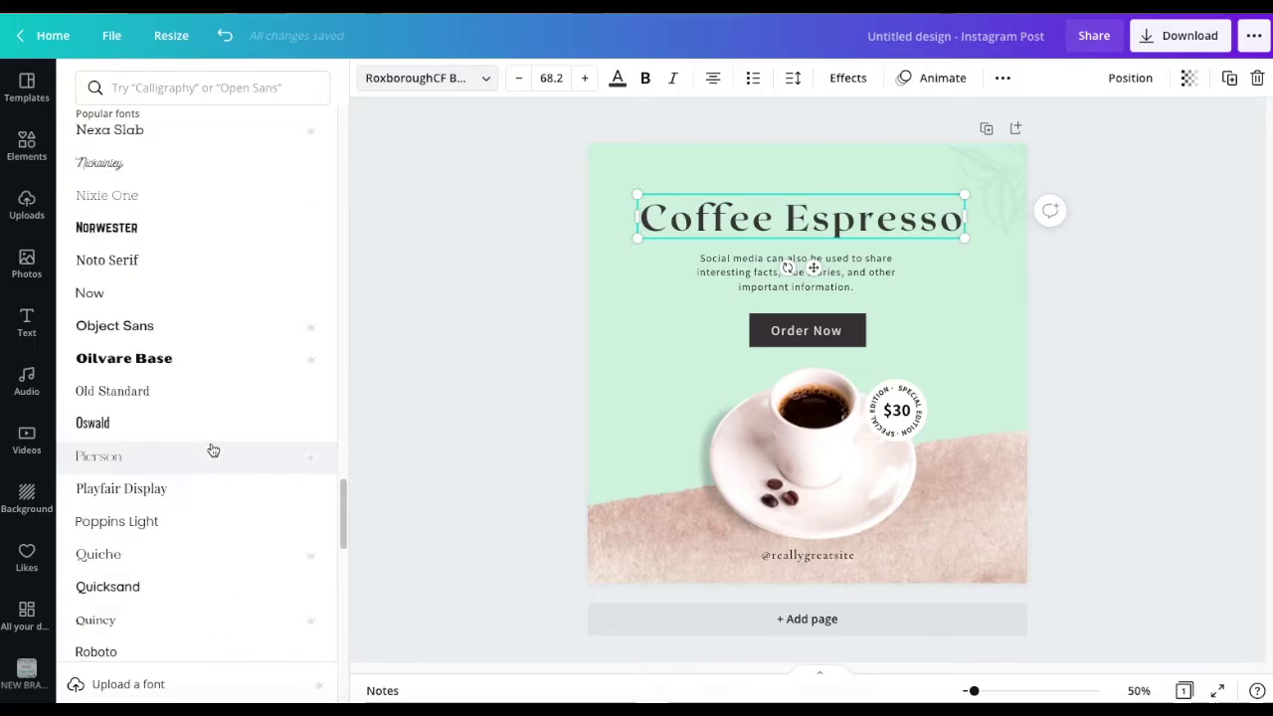
{"action": "scroll", "coordinate": [213, 451], "scroll_direction": "down", "scroll_amount": 10}
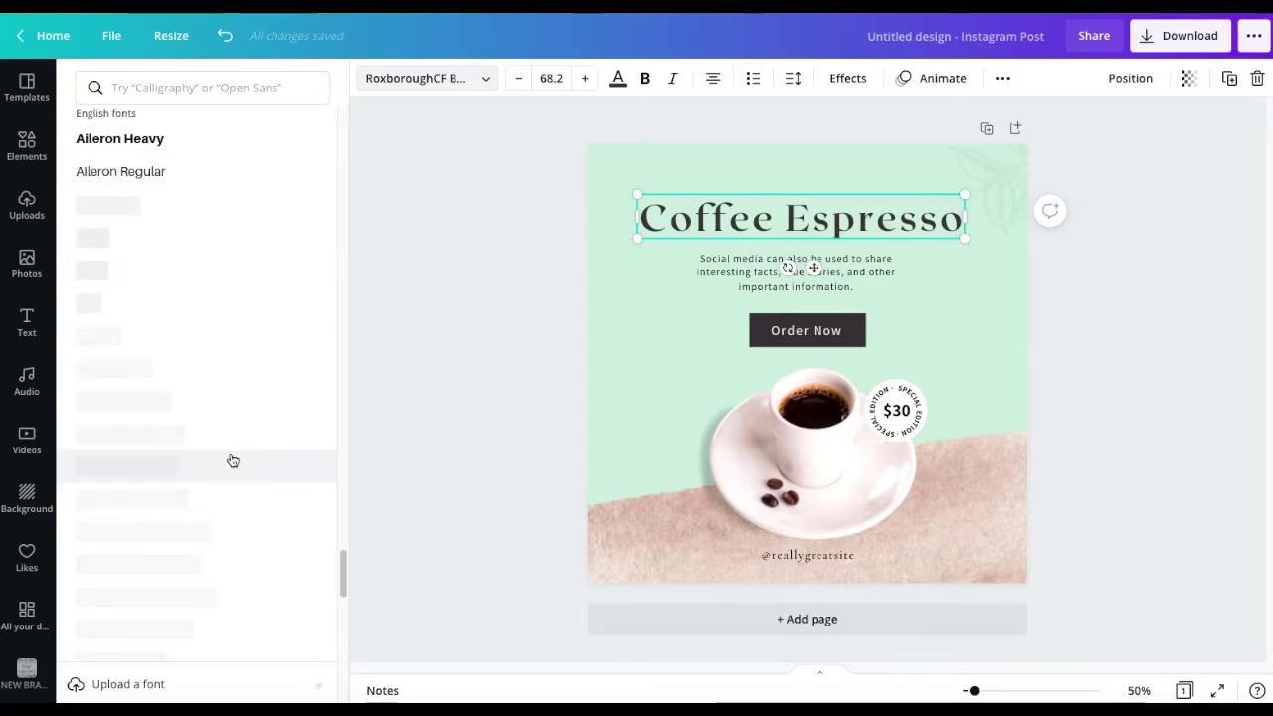
{"action": "scroll", "coordinate": [230, 466], "scroll_direction": "down", "scroll_amount": 8}
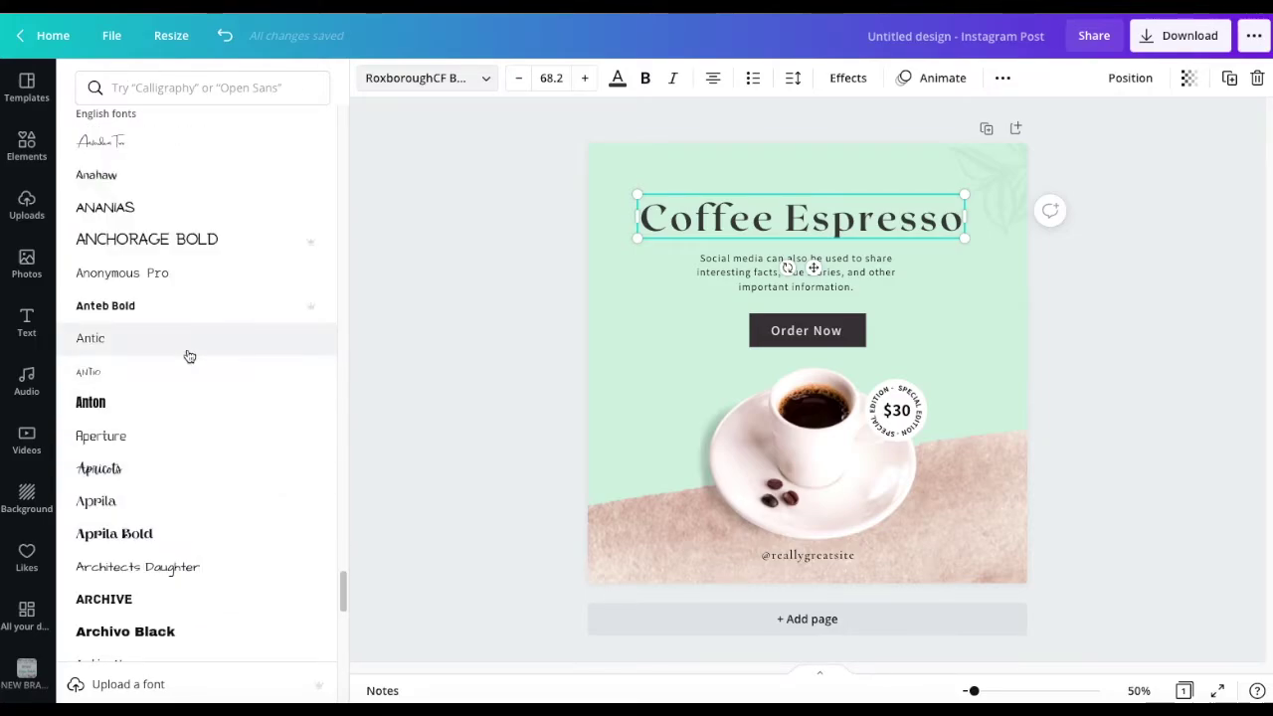
{"action": "scroll", "coordinate": [188, 358], "scroll_direction": "down", "scroll_amount": 5}
{"action": "scroll", "coordinate": [145, 181], "scroll_direction": "down", "scroll_amount": 10}
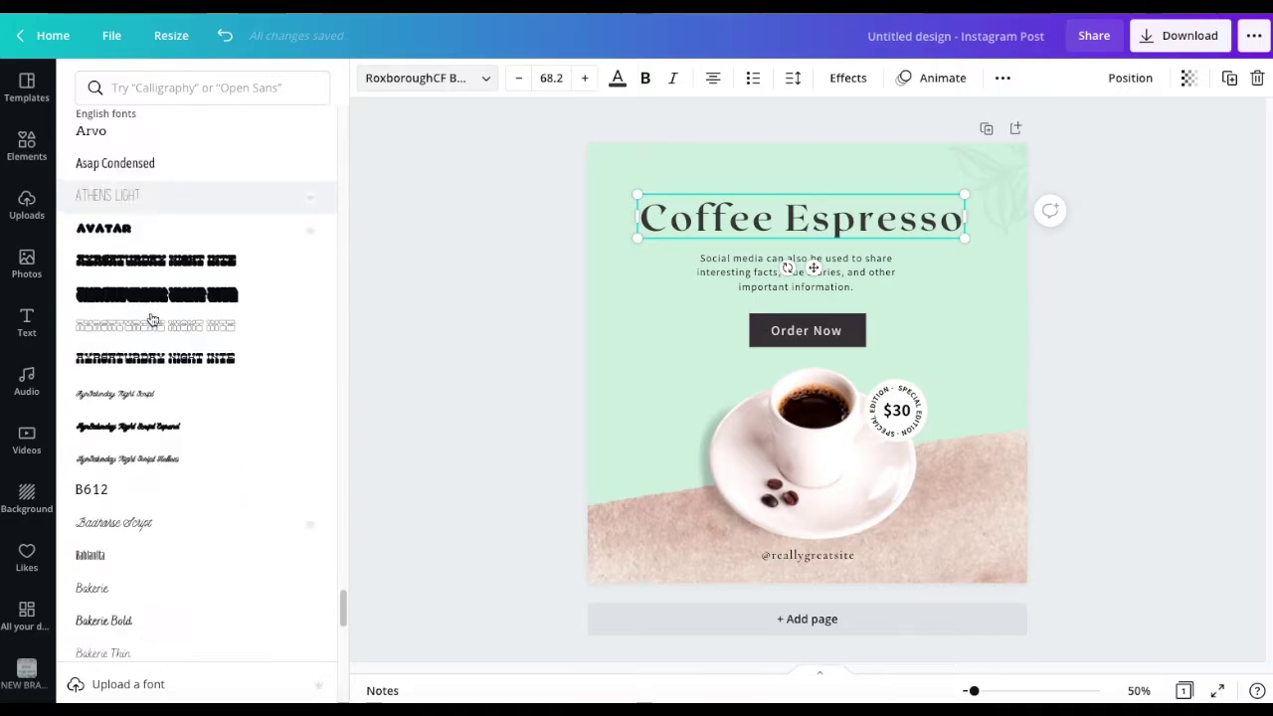
{"action": "scroll", "coordinate": [139, 397], "scroll_direction": "down", "scroll_amount": 10}
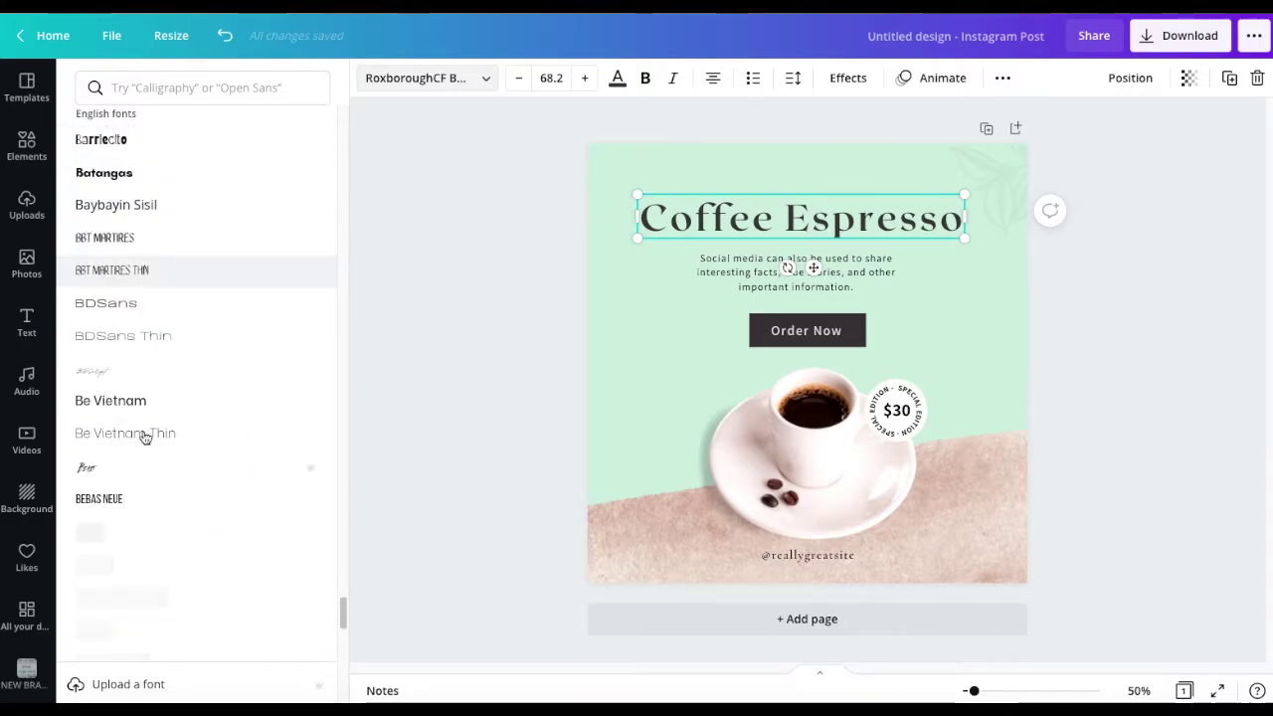
{"action": "scroll", "coordinate": [164, 455], "scroll_direction": "down", "scroll_amount": 10}
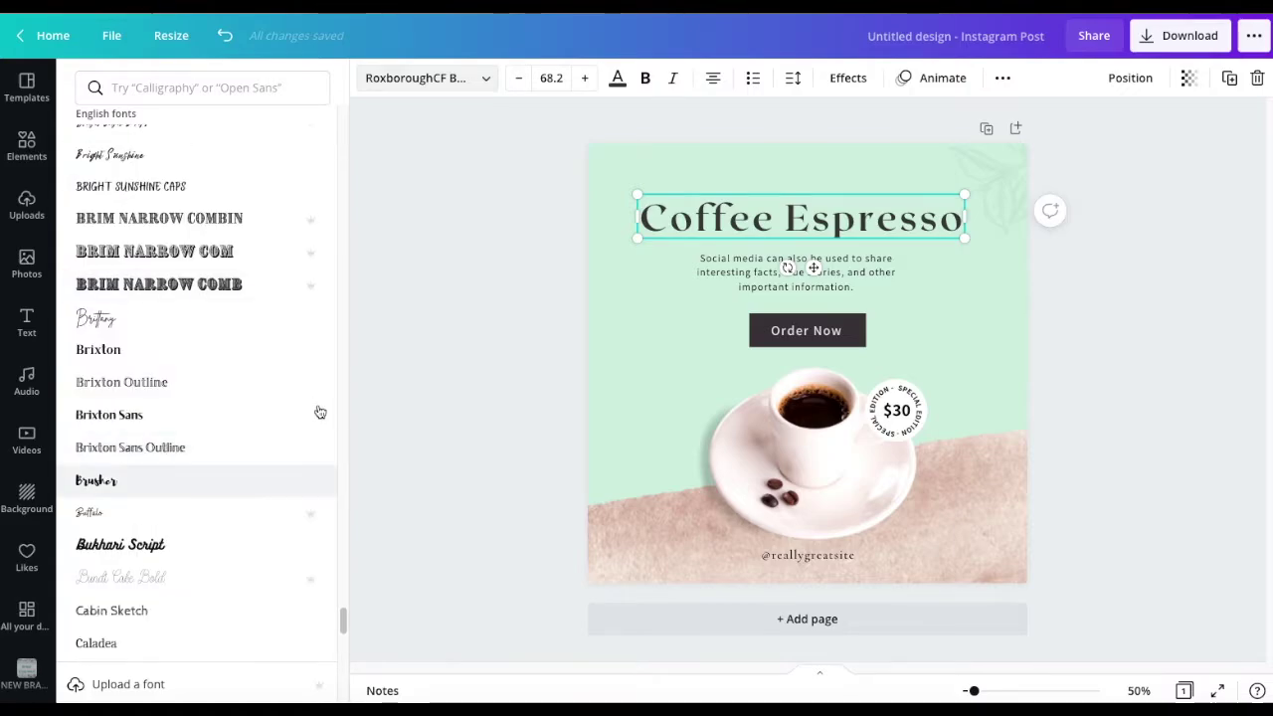
{"action": "left_click", "coordinate": [847, 80]}
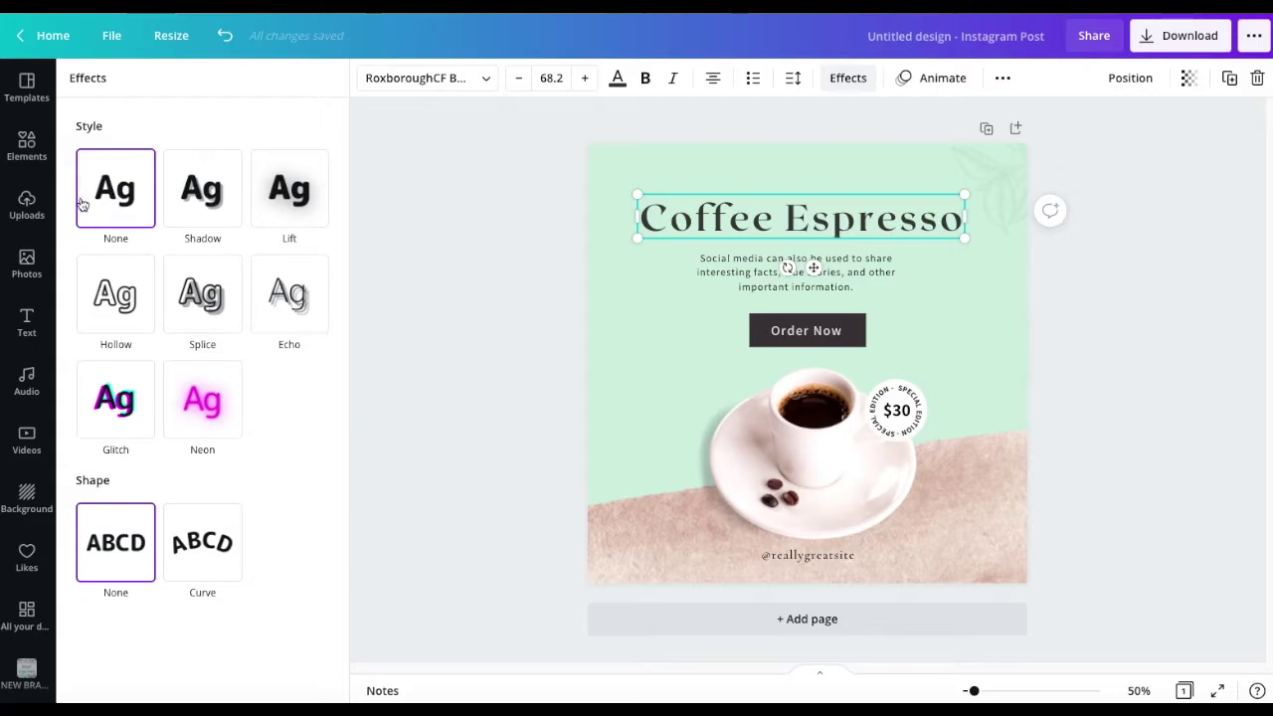
Step: Preview the Shadow, Lift, Hollow, Splice, Echo and Glitch effects on the title
{"action": "left_click", "coordinate": [199, 203]}
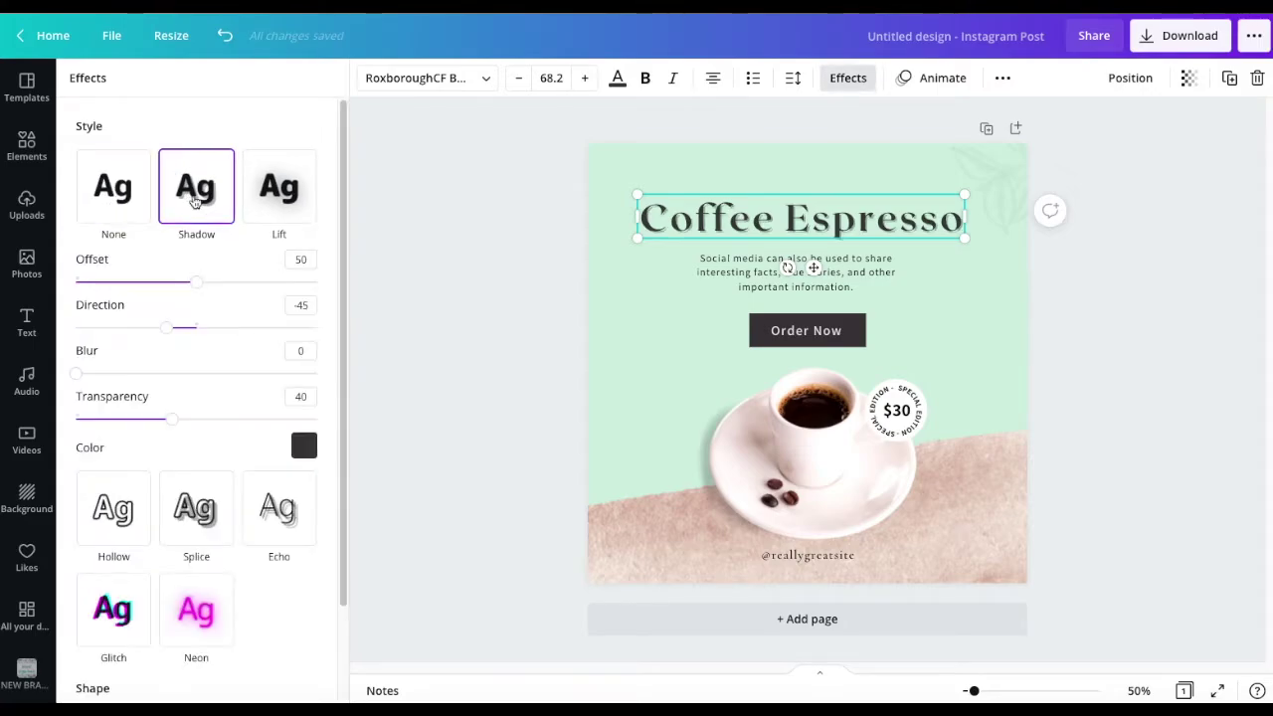
{"action": "left_click", "coordinate": [279, 196]}
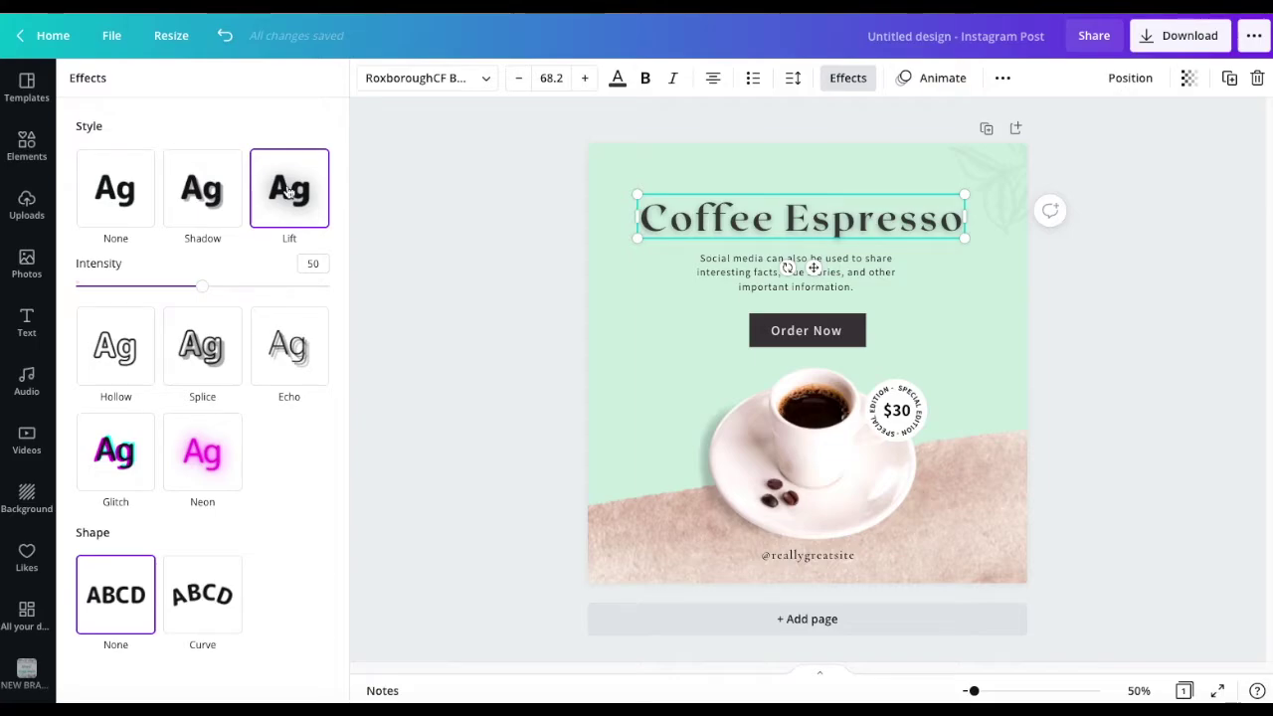
{"action": "left_click", "coordinate": [118, 343]}
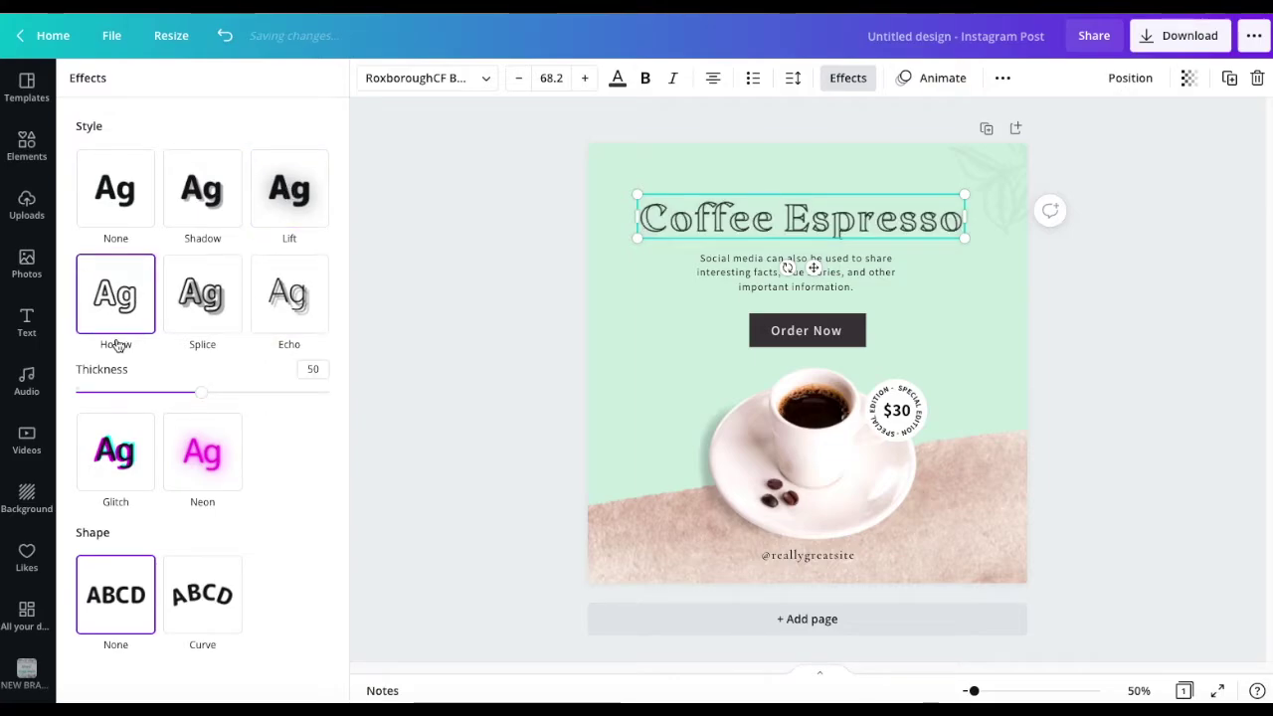
{"action": "left_click", "coordinate": [204, 291]}
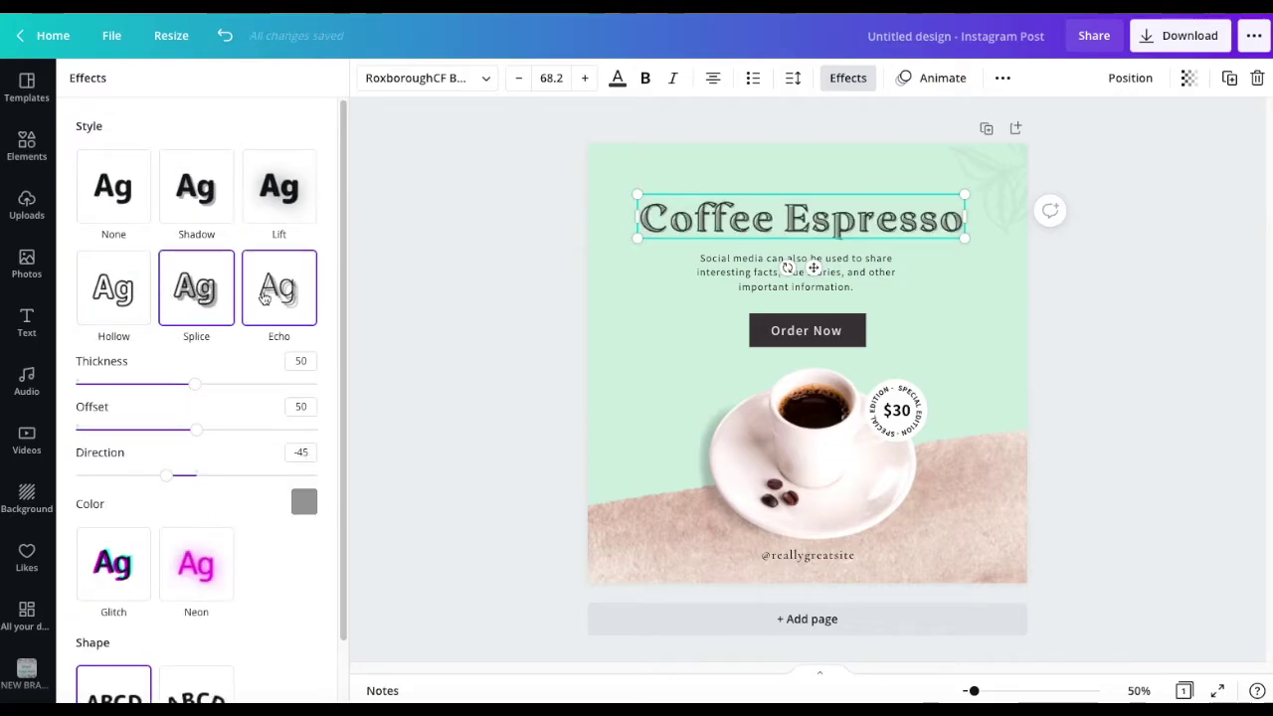
{"action": "left_click", "coordinate": [263, 298]}
{"action": "left_click", "coordinate": [147, 527]}
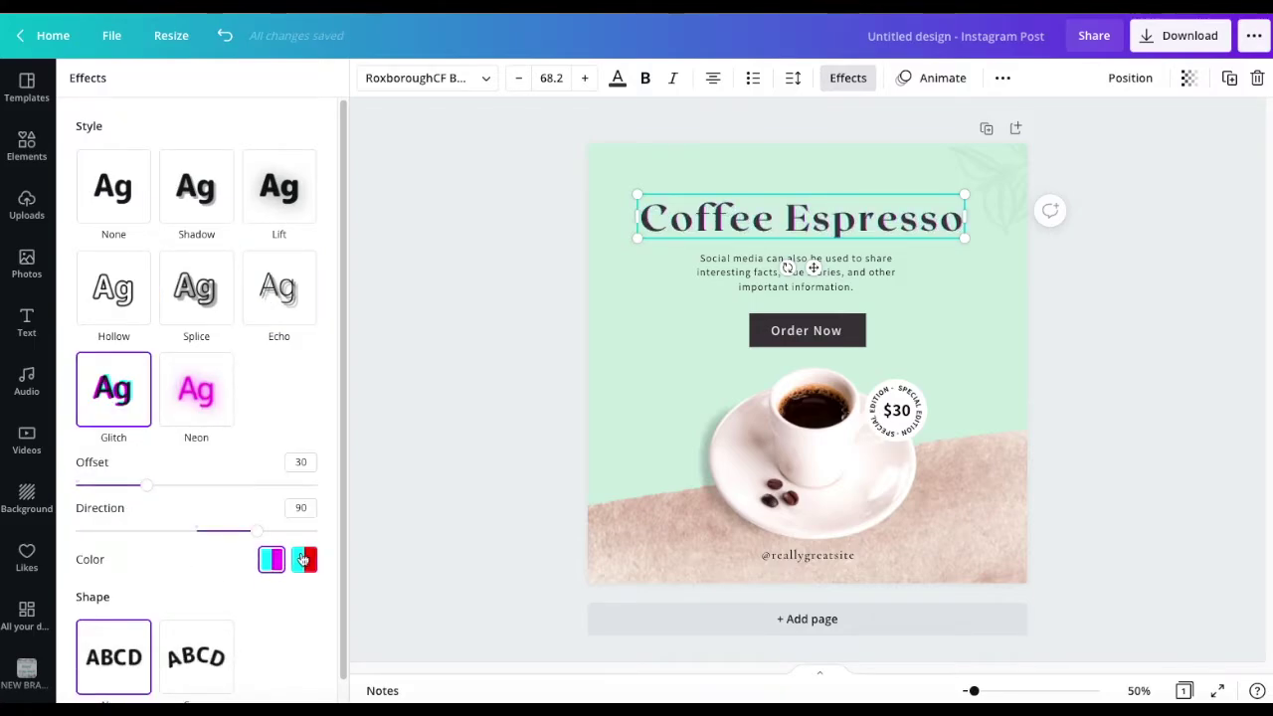
Step: After trying Neon and Hollow, settle on Splice: thickness 50, offset 50, direction -45, grey
{"action": "left_click", "coordinate": [199, 393]}
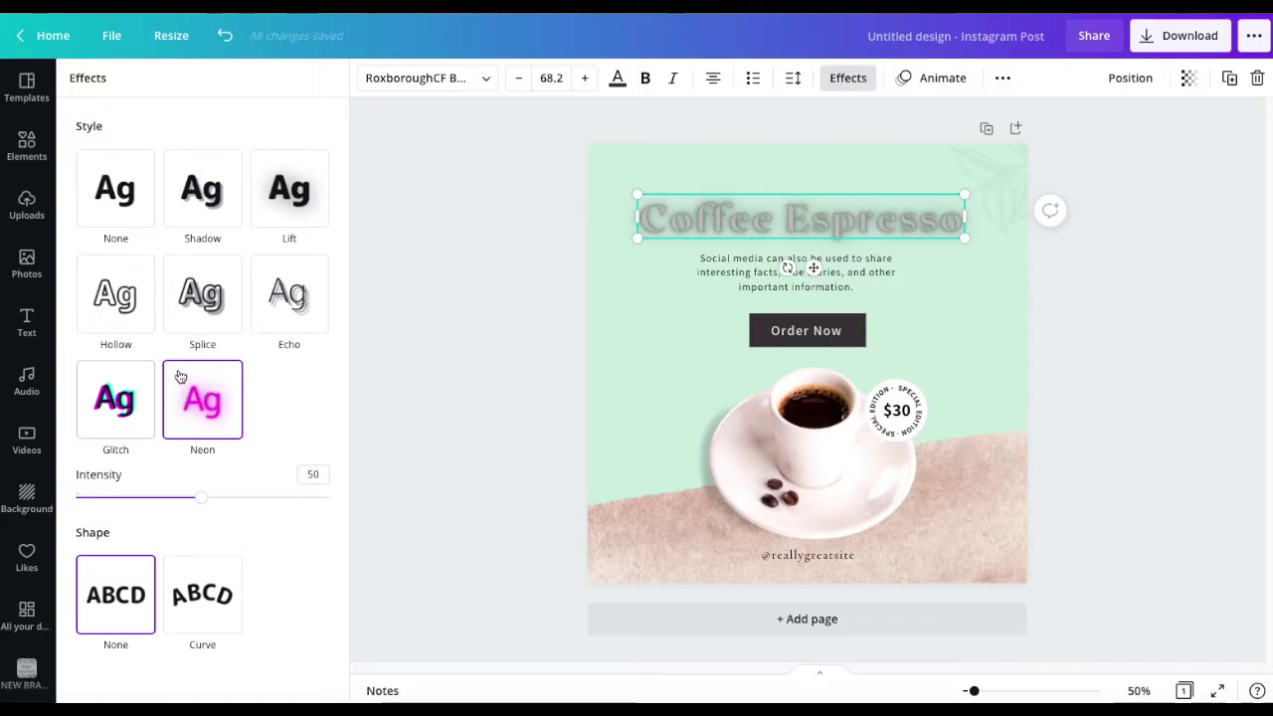
{"action": "left_click", "coordinate": [139, 303]}
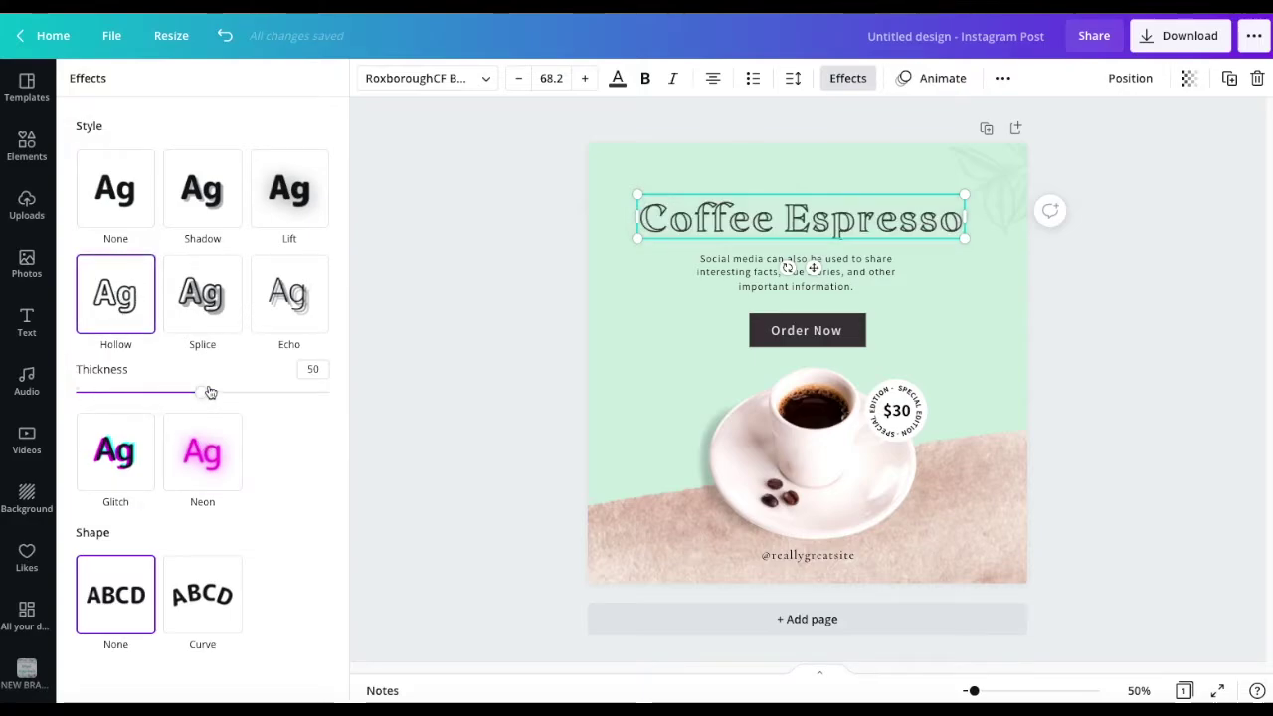
{"action": "left_click", "coordinate": [199, 313]}
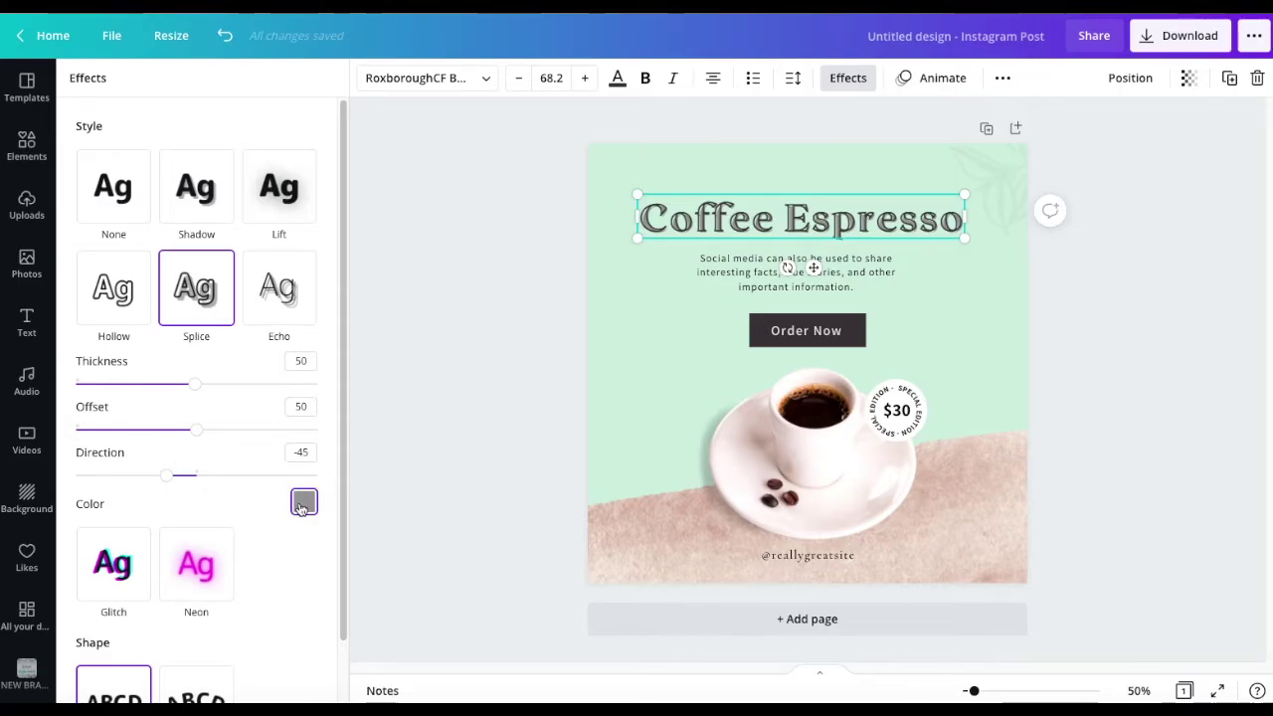
{"action": "scroll", "coordinate": [248, 619], "scroll_direction": "down", "scroll_amount": 1}
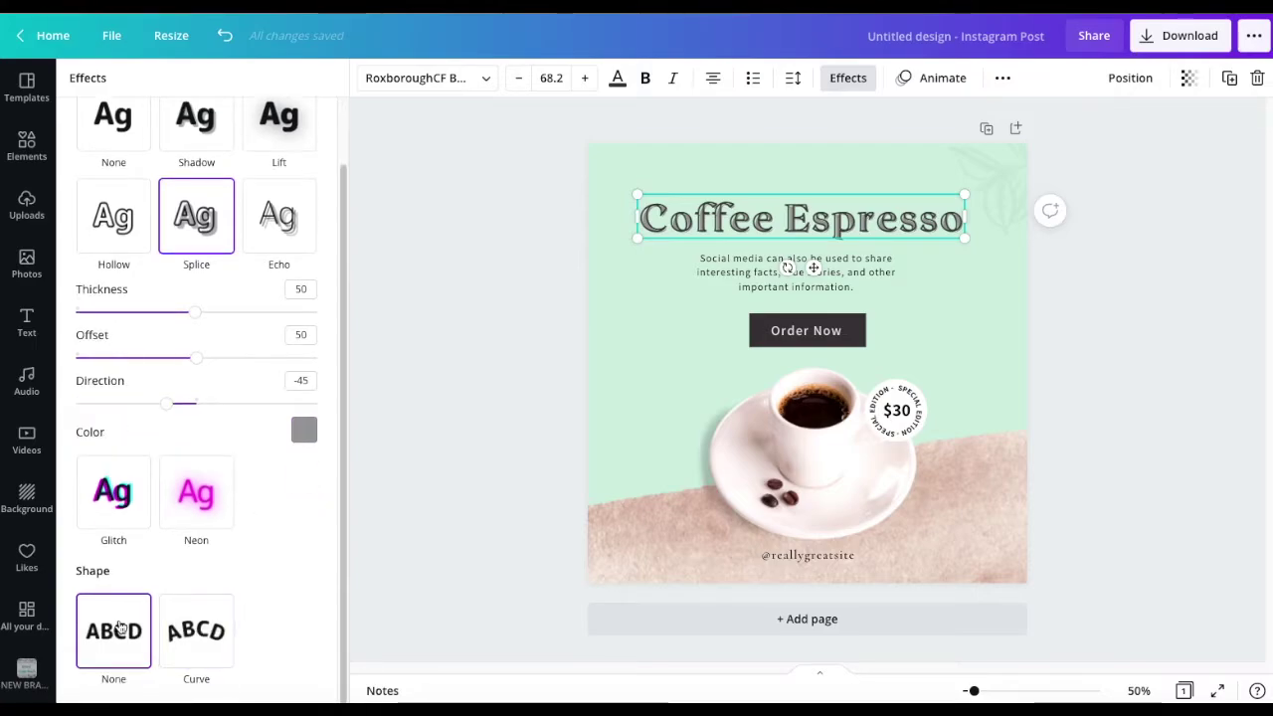
Step: Curve the spliced title to 61 and move it slightly higher on the post
{"action": "left_click", "coordinate": [199, 633]}
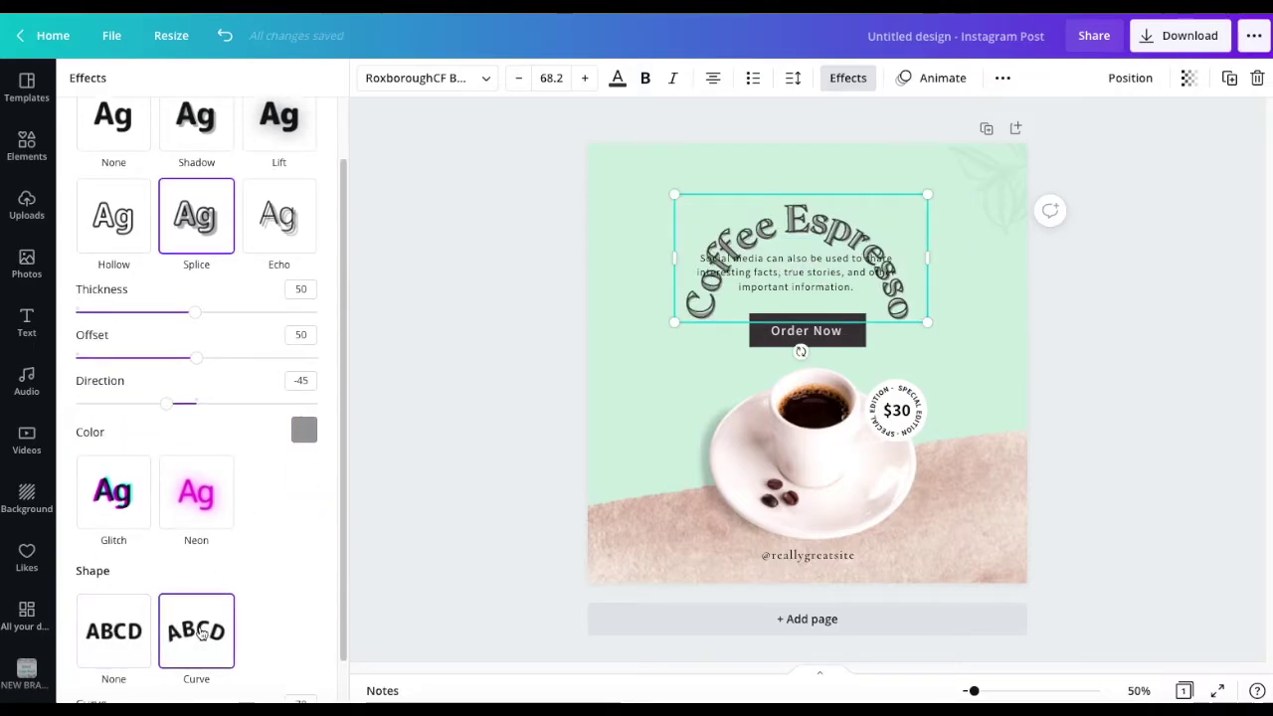
{"action": "scroll", "coordinate": [245, 614], "scroll_direction": "down", "scroll_amount": 1}
{"action": "mouse_move", "coordinate": [288, 676]}
{"action": "left_mouse_down"}
{"action": "mouse_move", "coordinate": [258, 673]}
{"action": "mouse_move", "coordinate": [291, 676]}
{"action": "mouse_move", "coordinate": [270, 673]}
{"action": "left_mouse_up"}
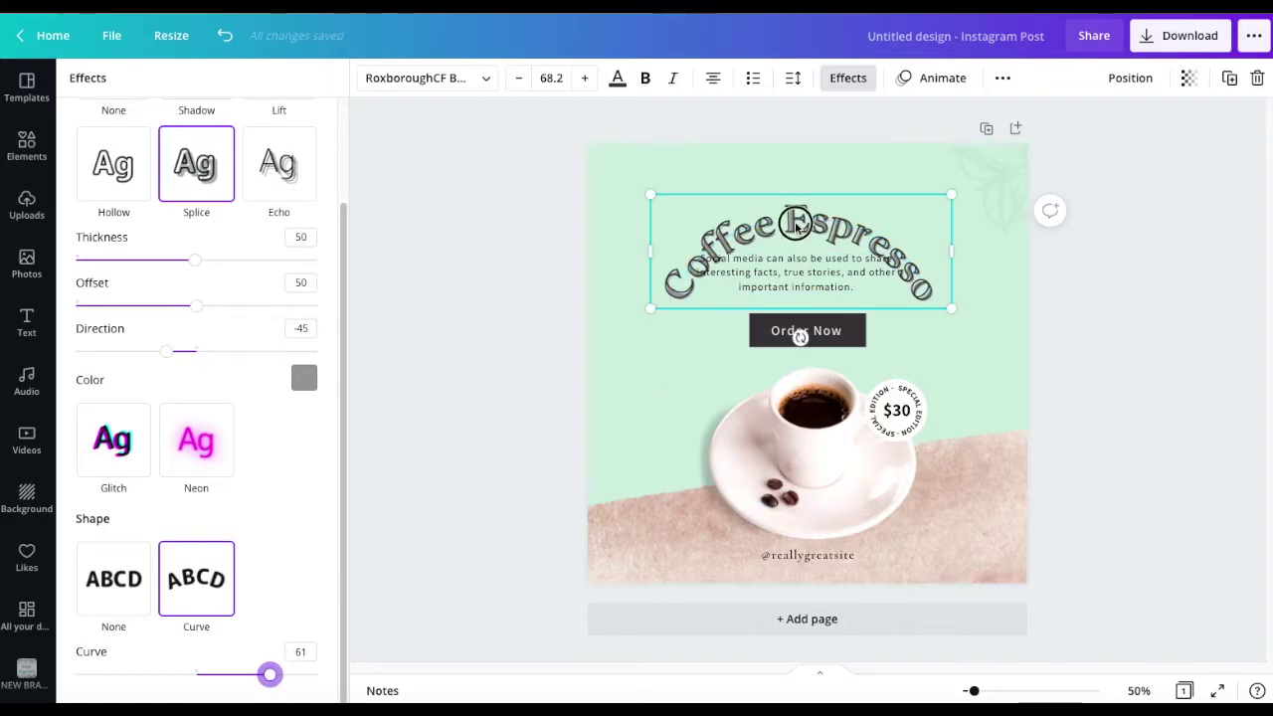
{"action": "left_click_drag", "start_coordinate": [796, 224], "coordinate": [797, 197]}
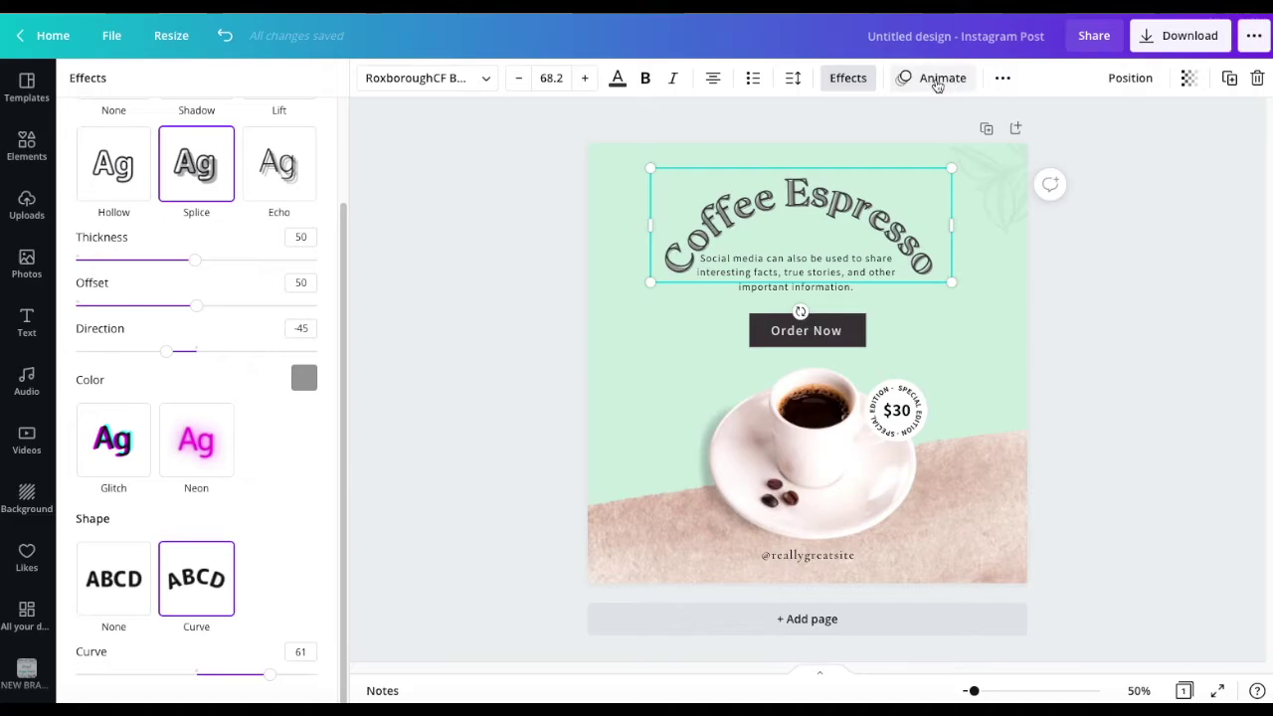
{"action": "left_click", "coordinate": [937, 85]}
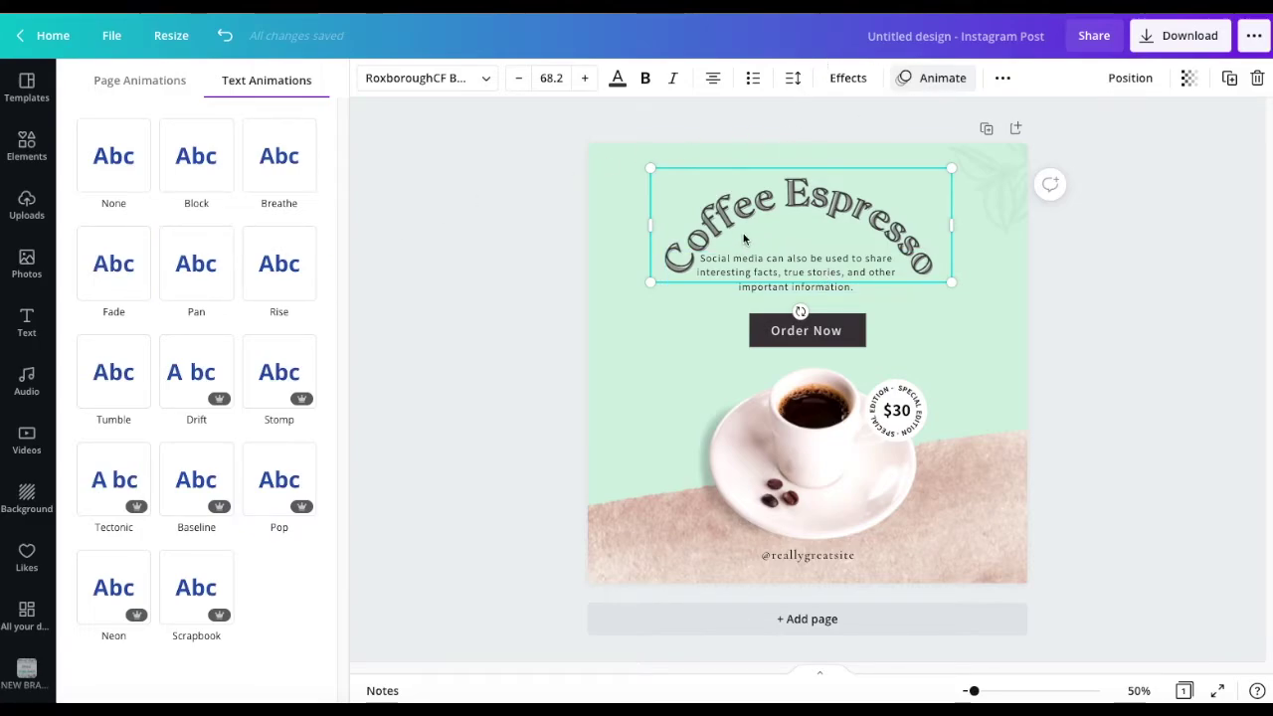
Step: Go from the text animation choices back to the Text panel's neon results
{"action": "left_click", "coordinate": [27, 322]}
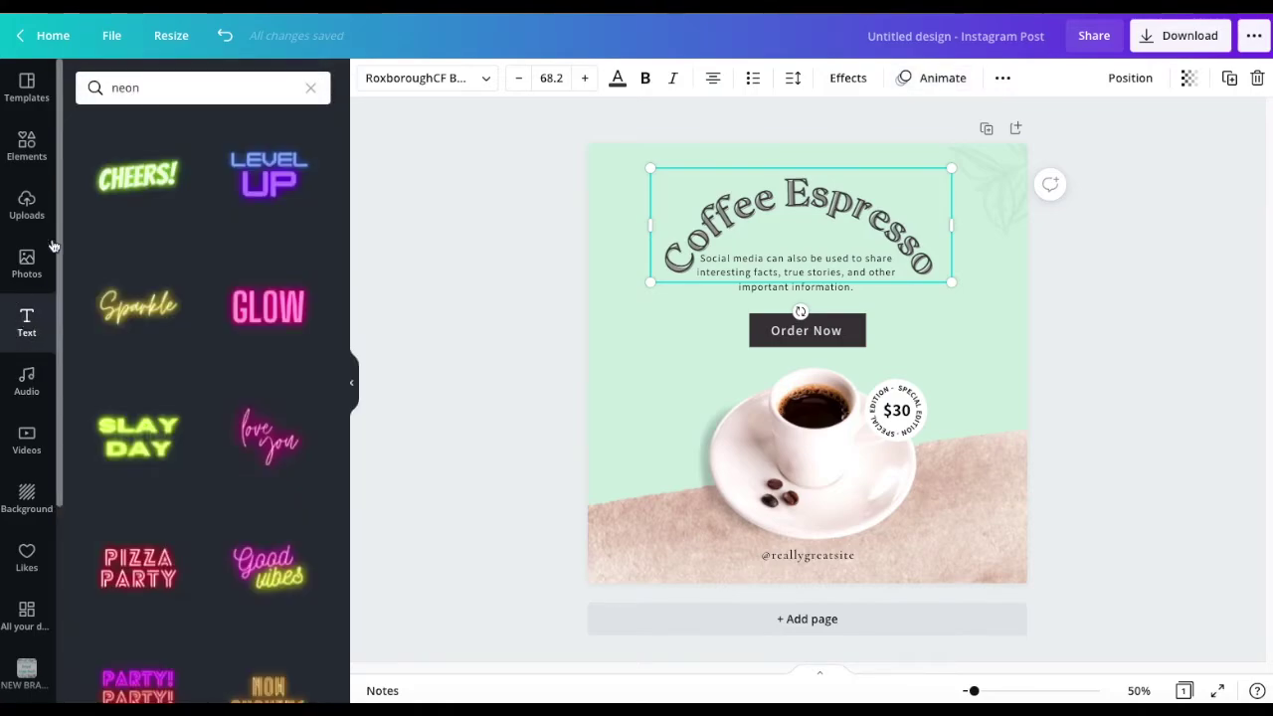
Step: Clear the neon text search and leave the design for the Brand Kit page
{"action": "left_click", "coordinate": [310, 88]}
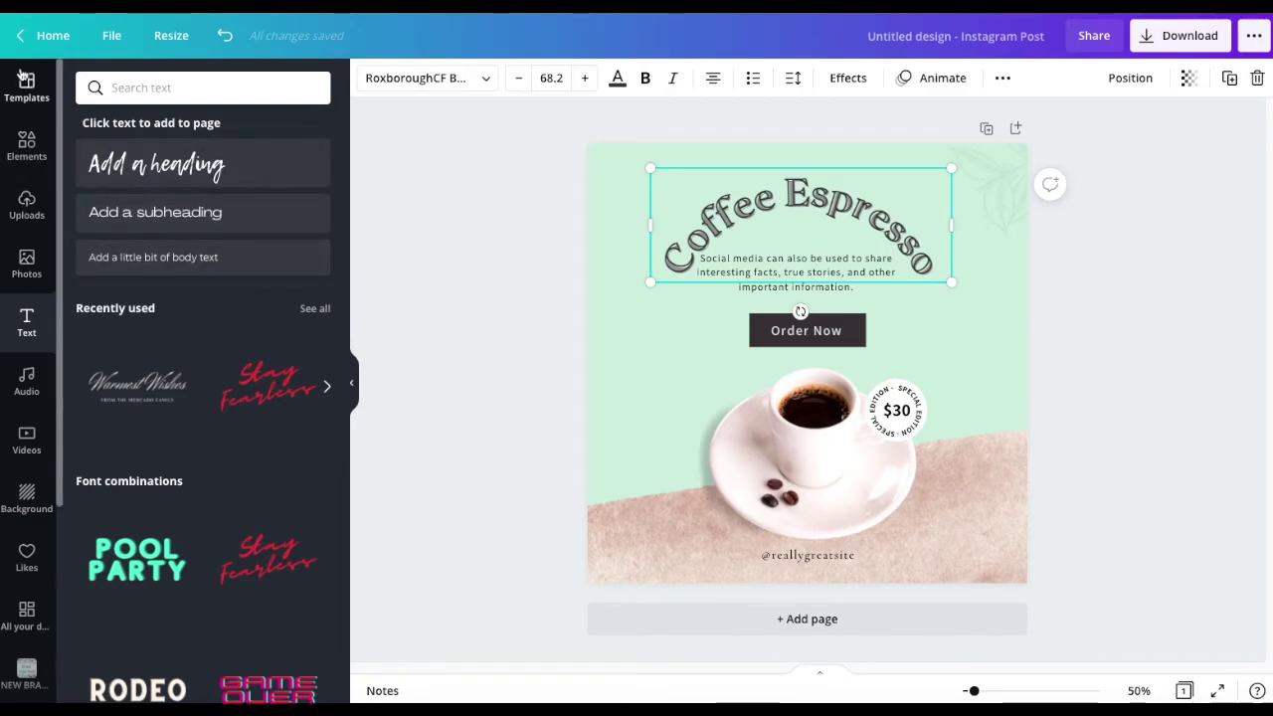
{"action": "left_click", "coordinate": [40, 38]}
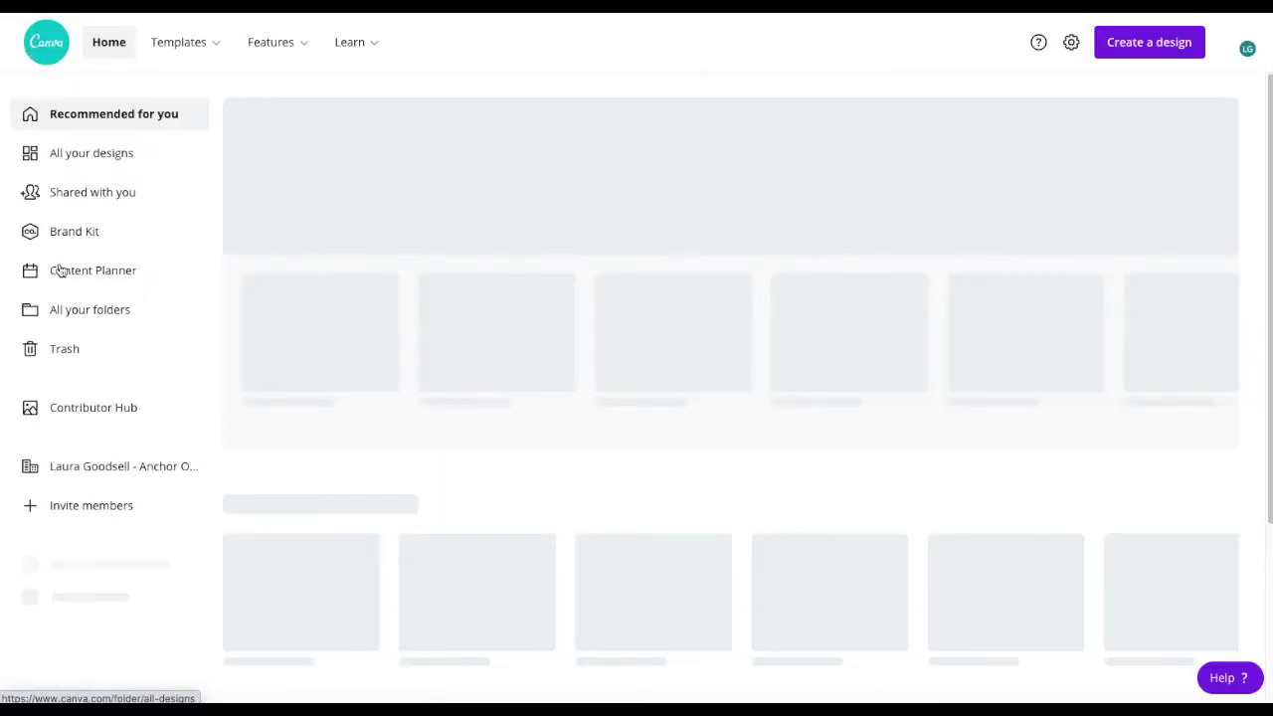
{"action": "left_click", "coordinate": [76, 232]}
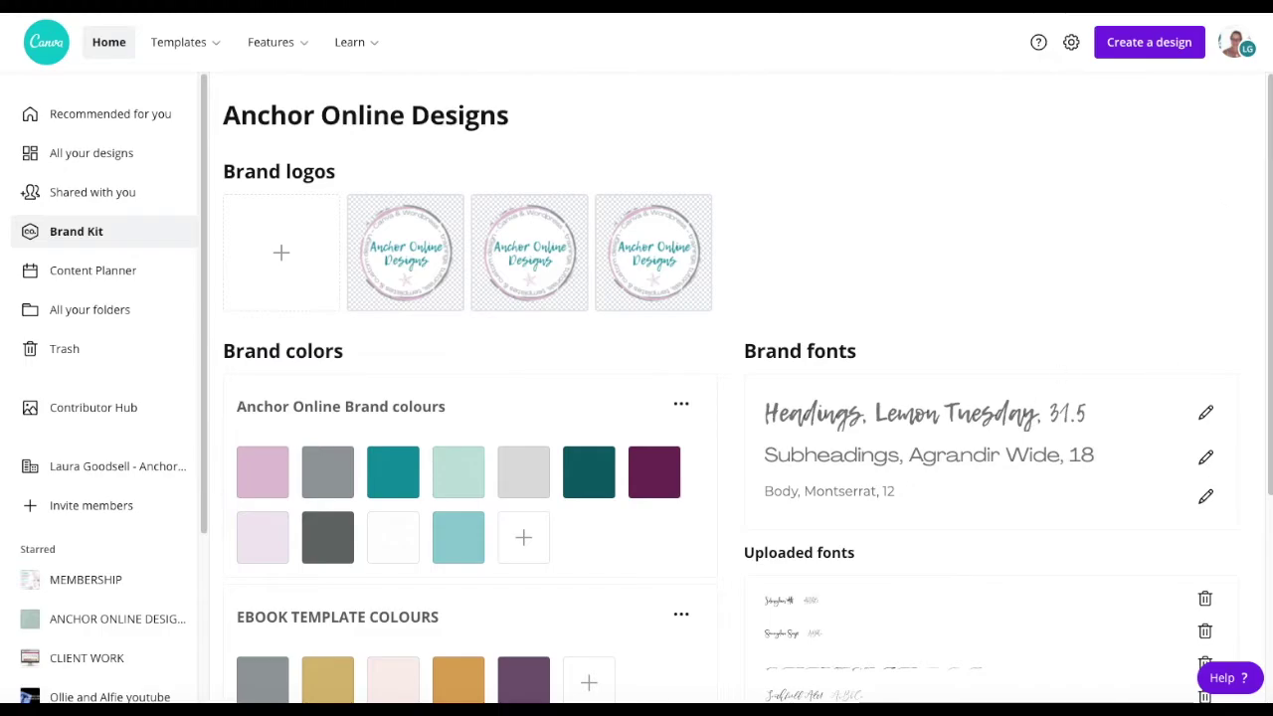
Step: Look over the Brand Kit's colours and fonts, then return to the post's text styles
{"action": "left_click_drag", "start_coordinate": [1270, 132], "coordinate": [1268, 341]}
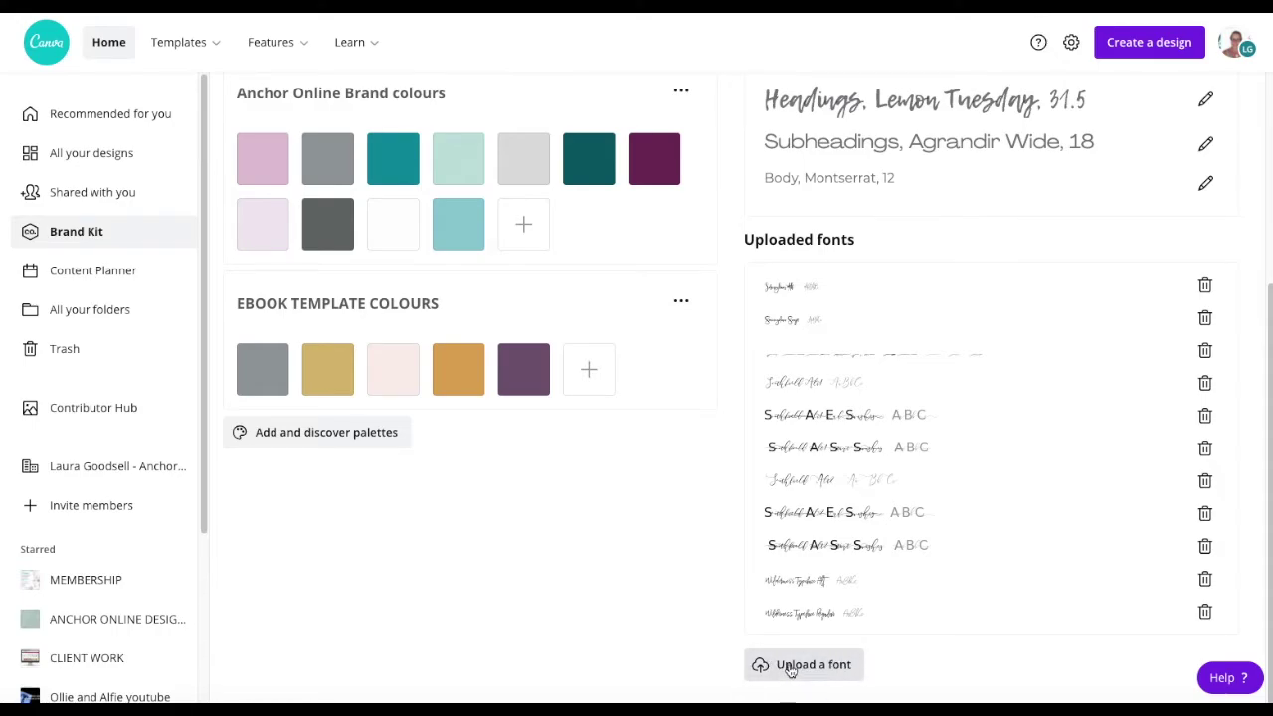
{"action": "scroll", "coordinate": [791, 671], "scroll_direction": "up", "scroll_amount": 3}
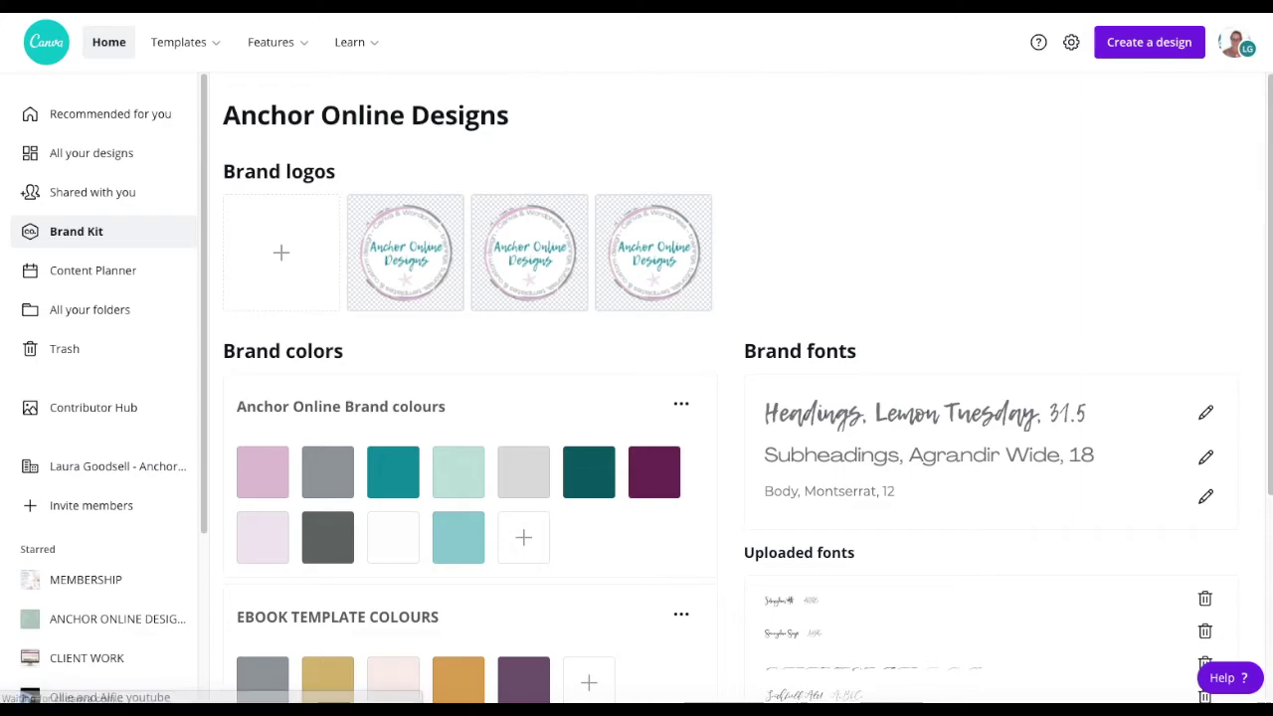
{"action": "left_click", "coordinate": [110, 113]}
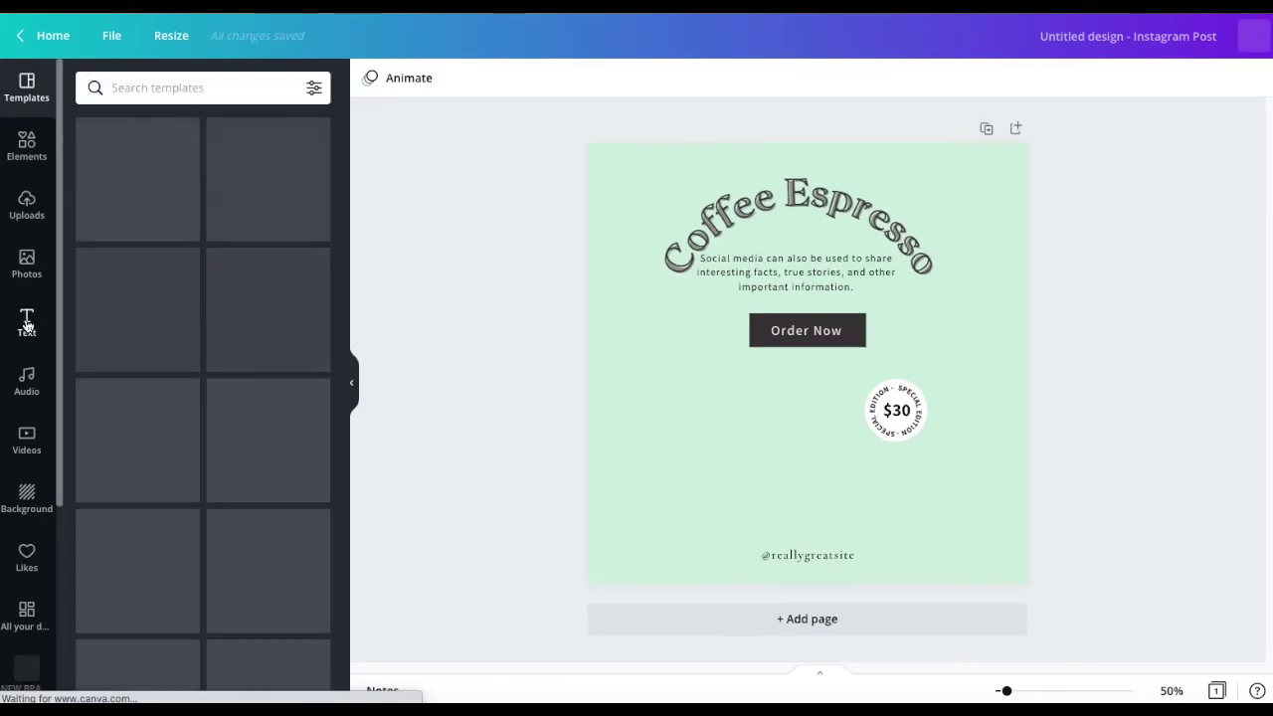
{"action": "left_click", "coordinate": [27, 320]}
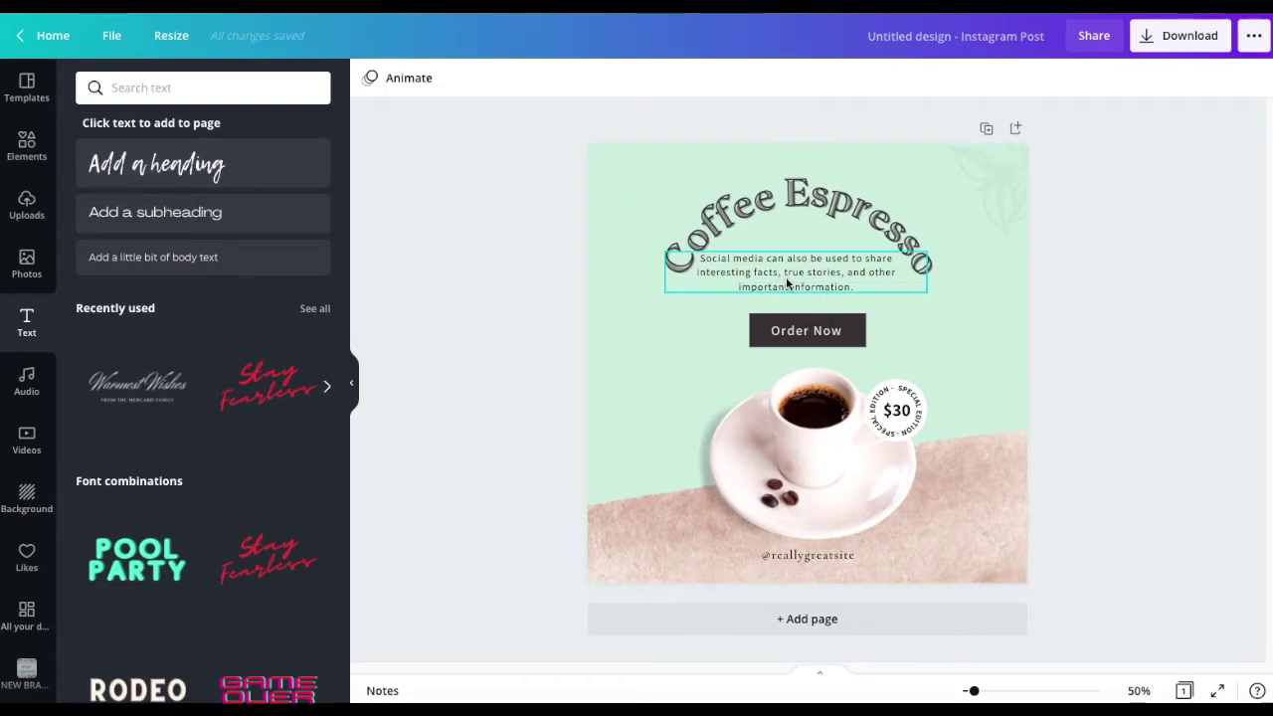
Step: Scroll through the font combinations listed beside the Coffee Espresso post
{"action": "left_click_drag", "start_coordinate": [341, 181], "coordinate": [361, 502]}
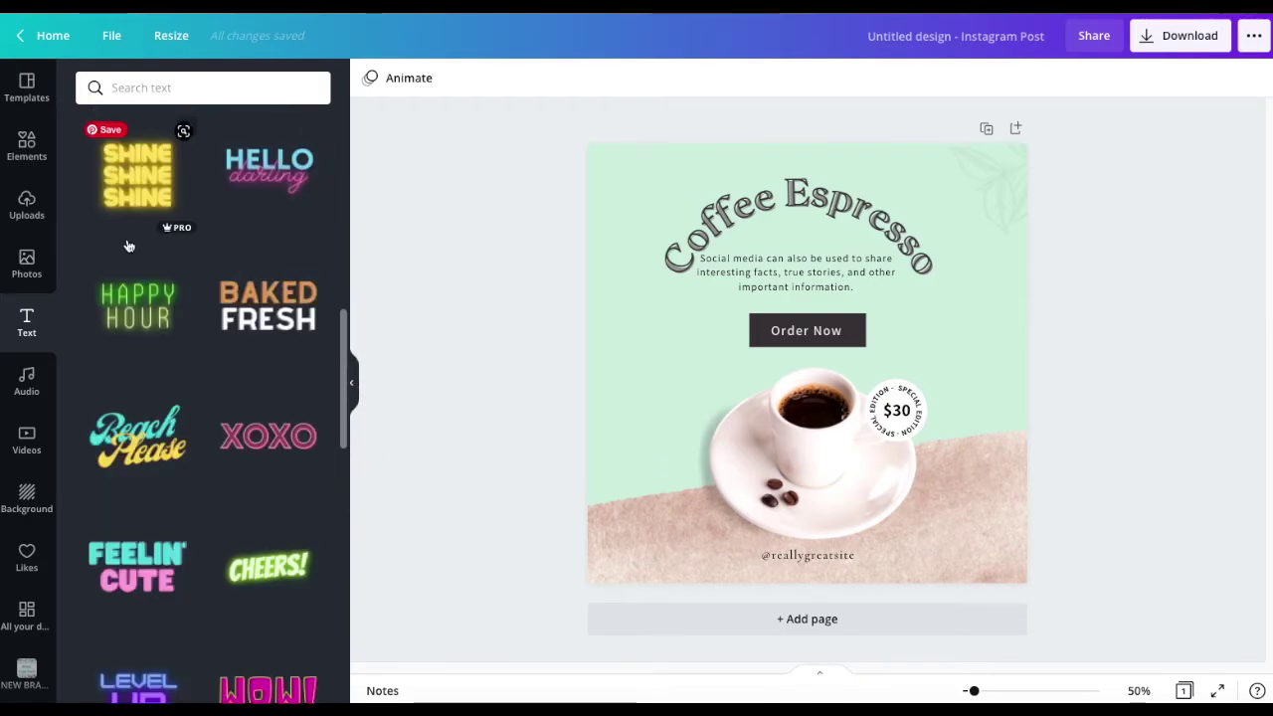
{"action": "scroll", "coordinate": [167, 557], "scroll_direction": "down", "scroll_amount": 6}
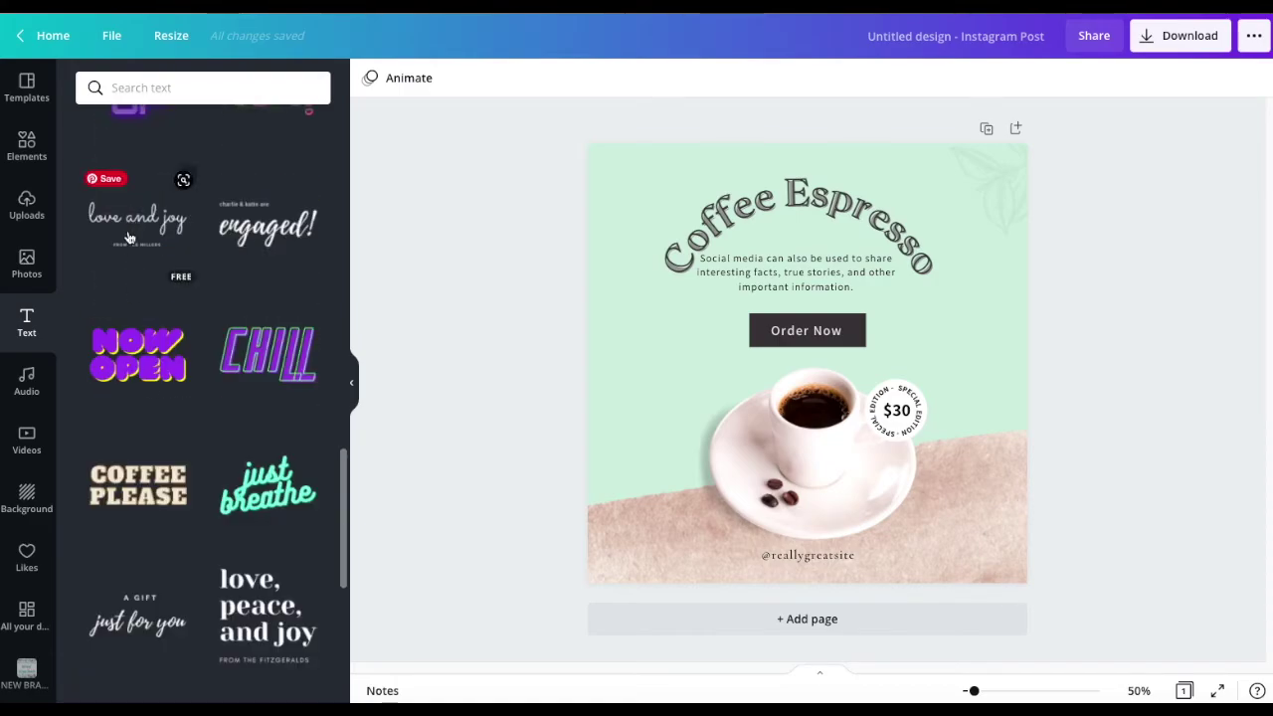
{"action": "scroll", "coordinate": [232, 548], "scroll_direction": "down", "scroll_amount": 2}
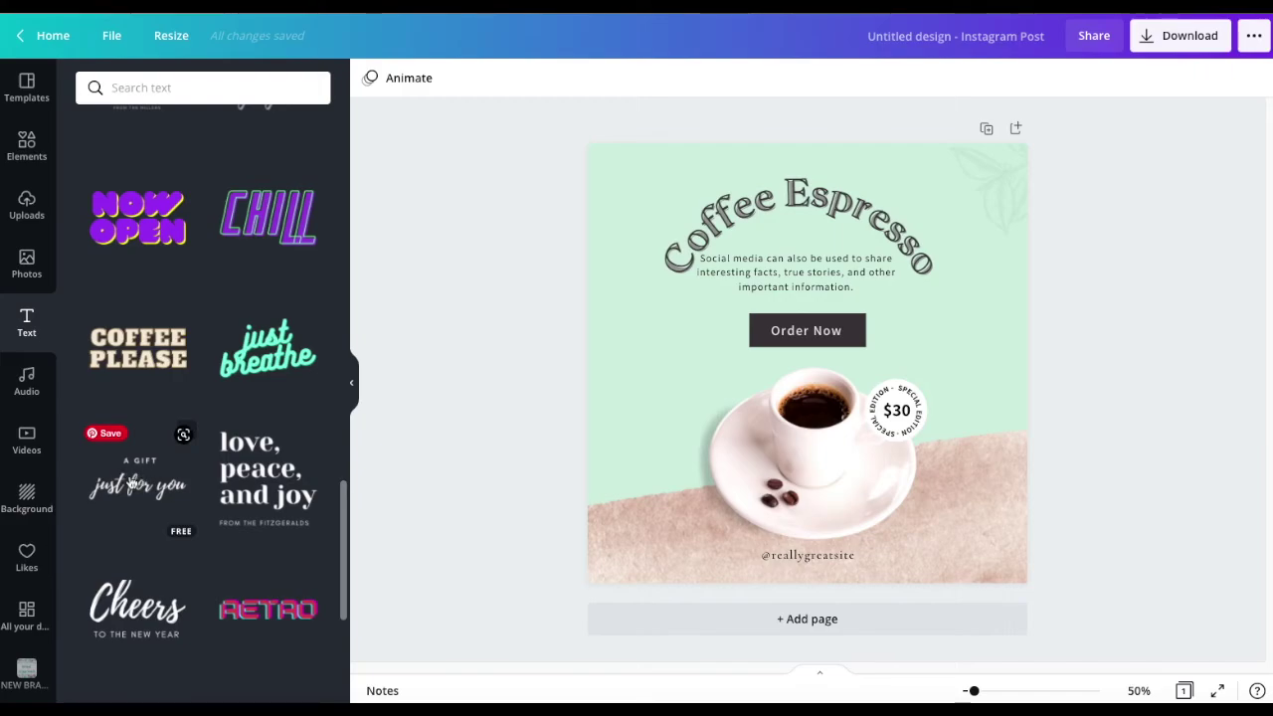
{"action": "scroll", "coordinate": [169, 500], "scroll_direction": "down", "scroll_amount": 2}
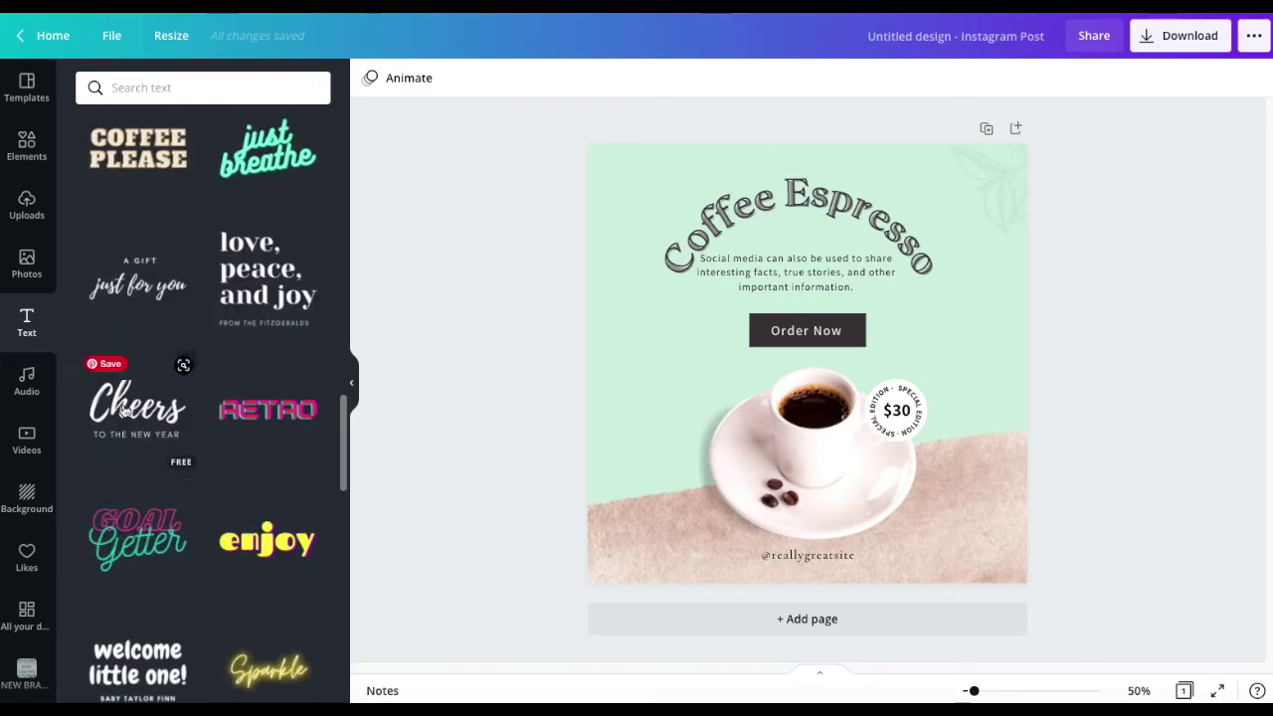
{"action": "scroll", "coordinate": [139, 487], "scroll_direction": "down", "scroll_amount": 1}
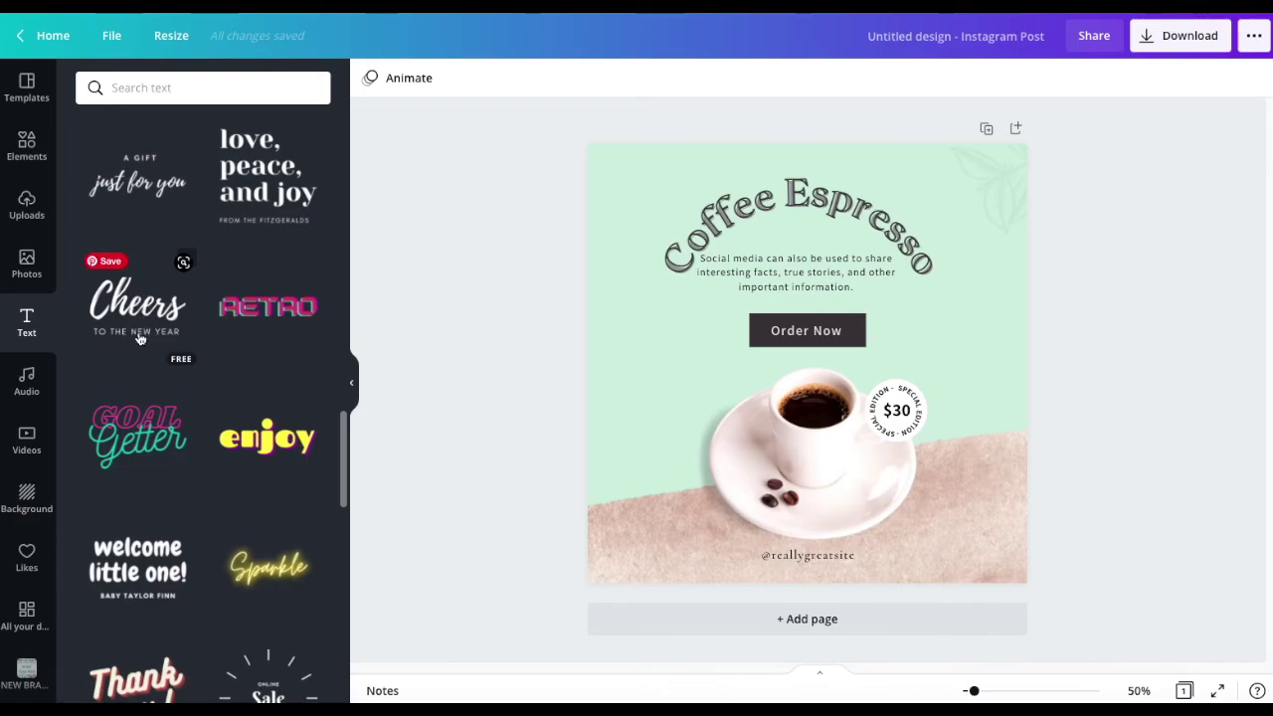
Step: Search text styles for 'neon', scroll the results, and select the curved title
{"action": "left_click", "coordinate": [185, 90]}
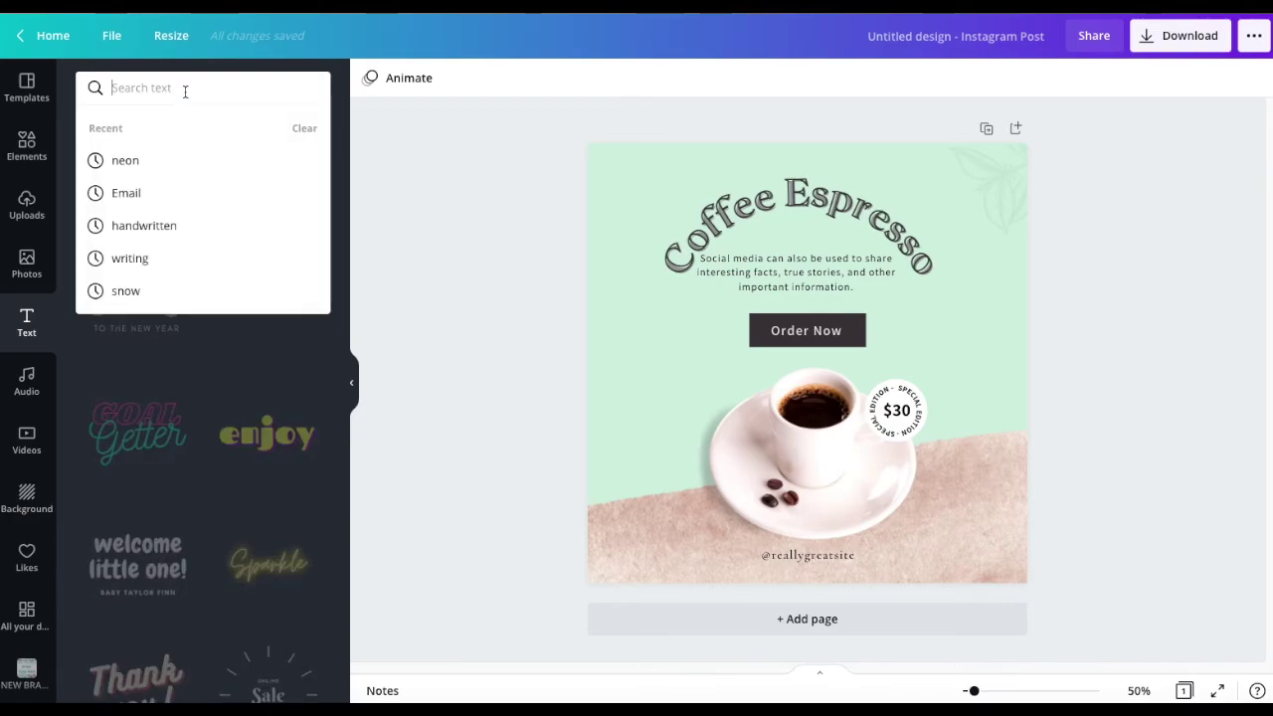
{"action": "type", "text": "neon"}
{"action": "key", "text": "Return"}
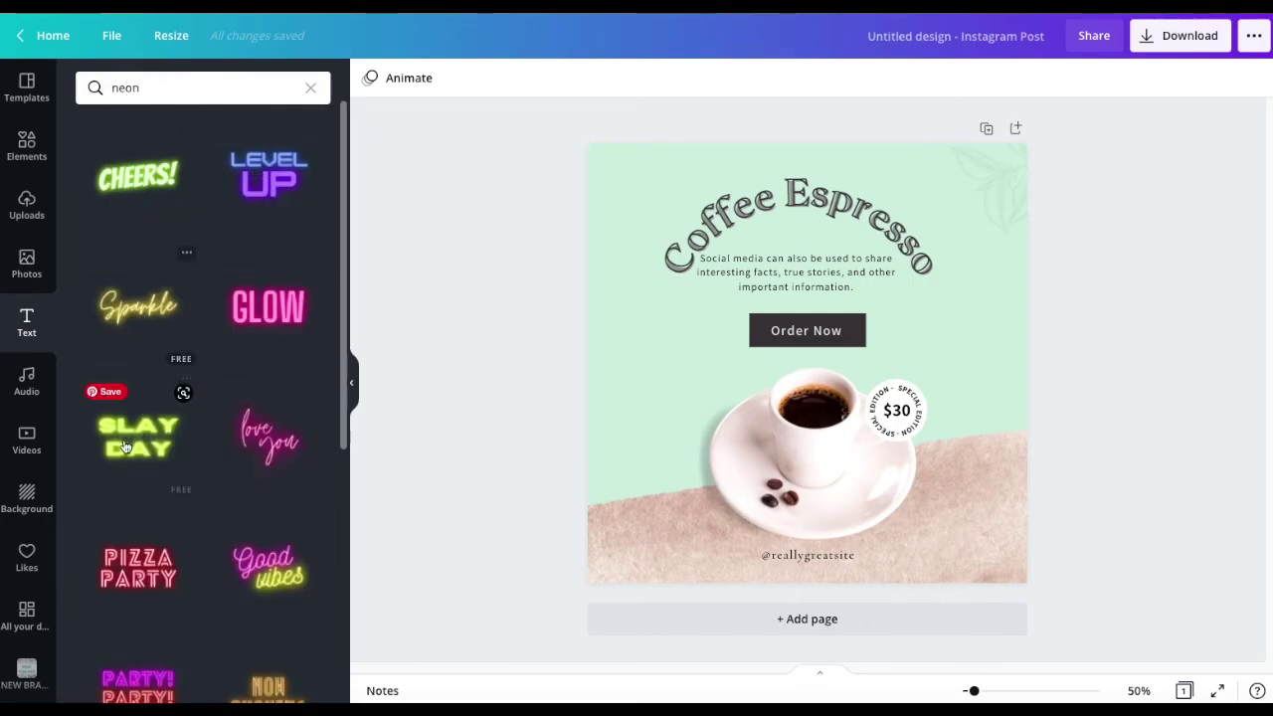
{"action": "scroll", "coordinate": [251, 460], "scroll_direction": "down", "scroll_amount": 1}
{"action": "scroll", "coordinate": [250, 461], "scroll_direction": "down", "scroll_amount": 5}
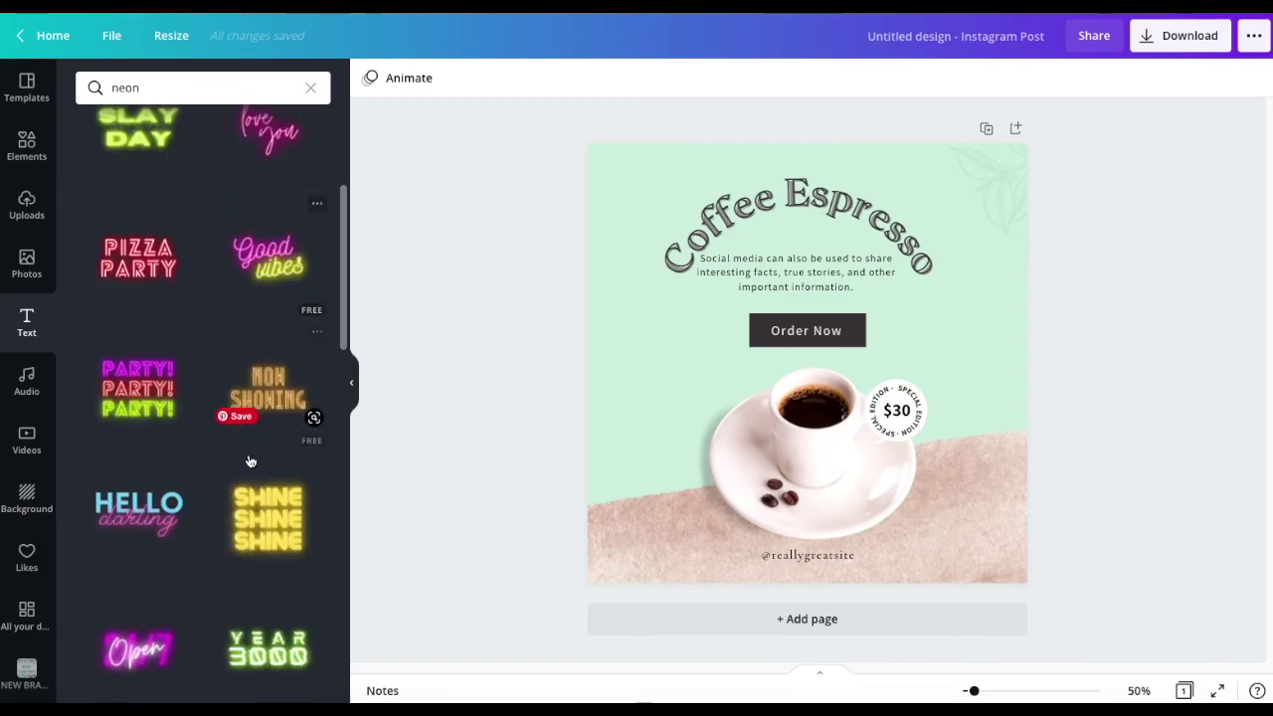
{"action": "scroll", "coordinate": [250, 463], "scroll_direction": "down", "scroll_amount": 2}
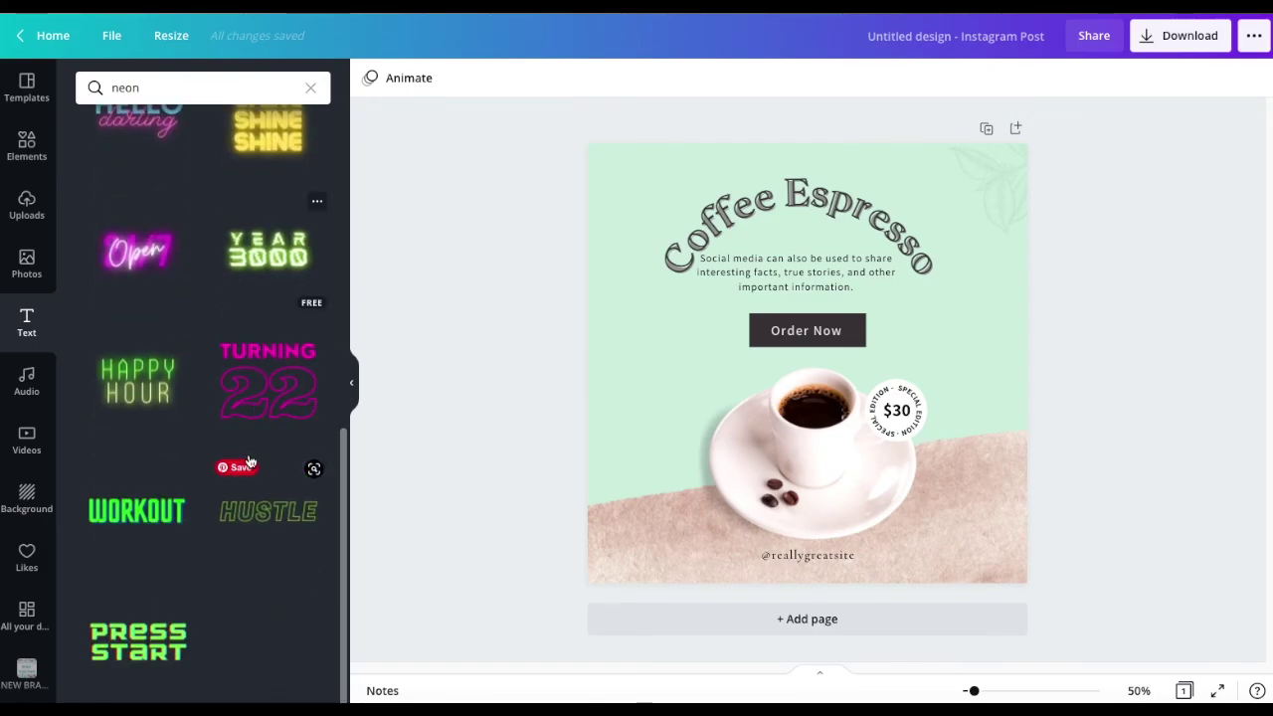
{"action": "scroll", "coordinate": [248, 458], "scroll_direction": "up", "scroll_amount": 7}
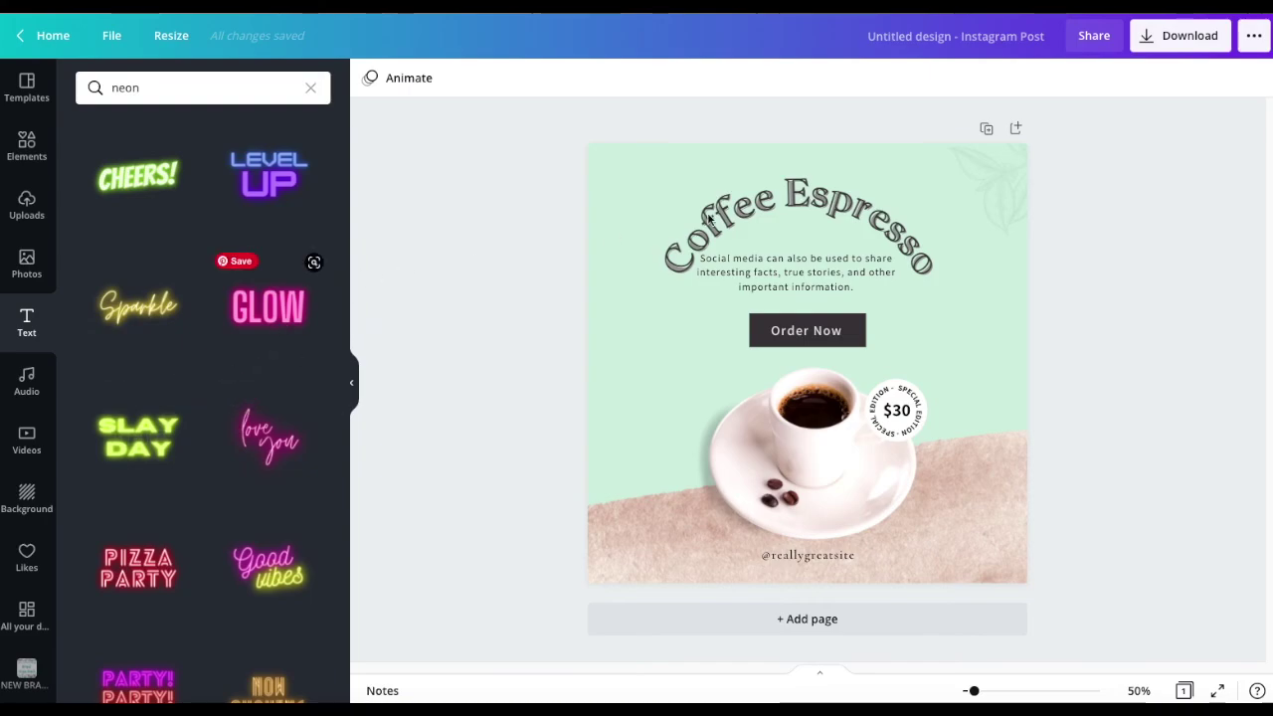
{"action": "left_click", "coordinate": [777, 210]}
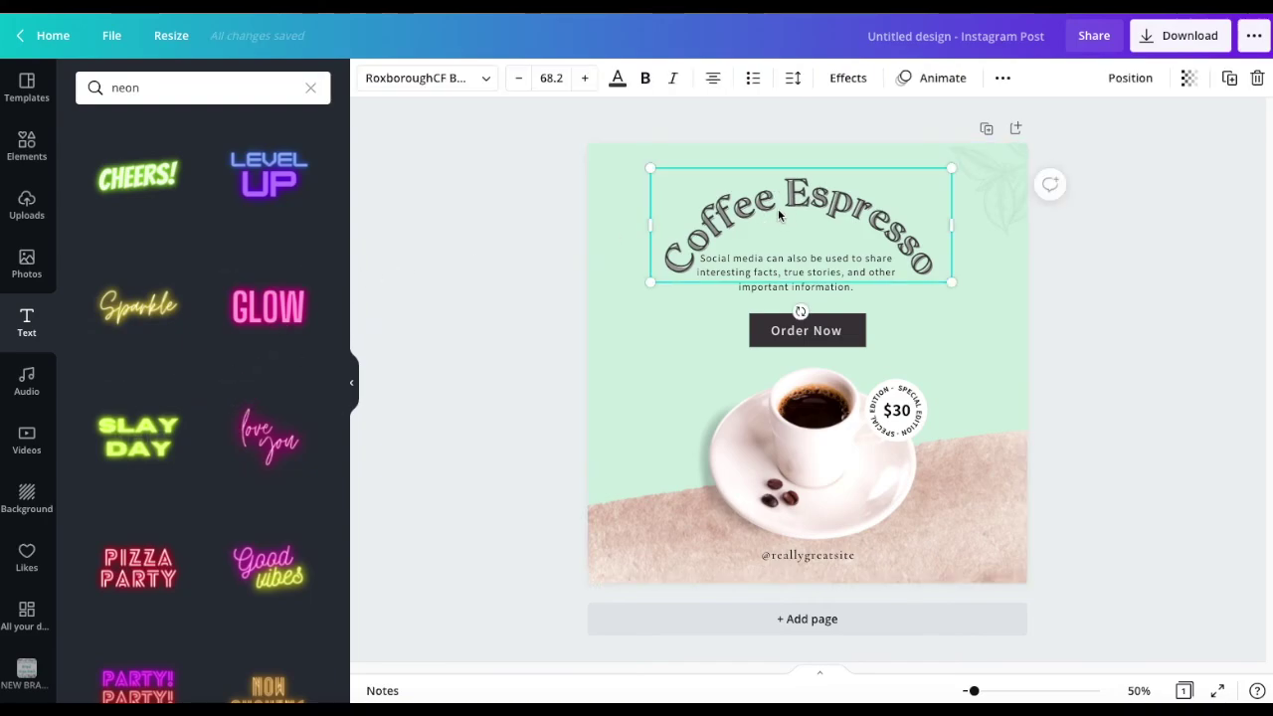